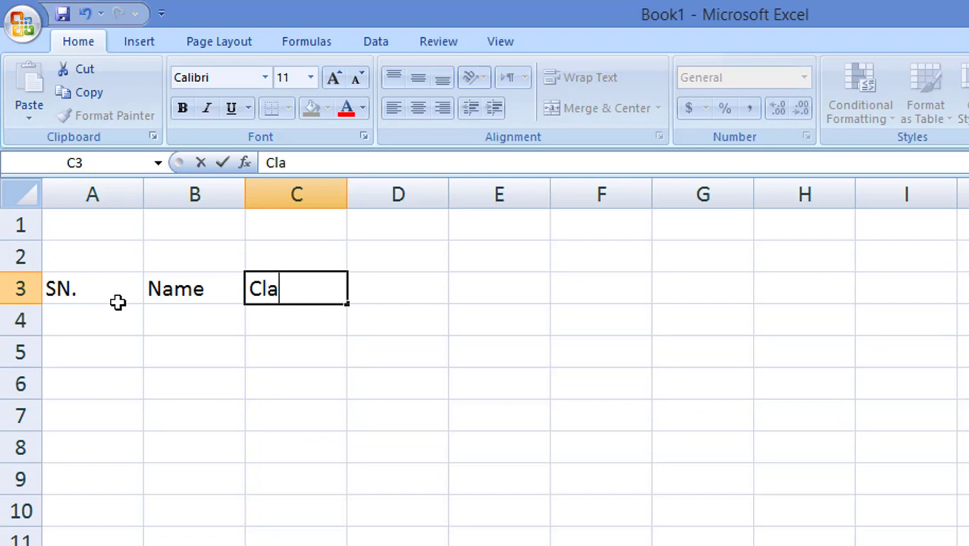
# Step: Confirm the Class heading in C3 and enter Obtain Marks in D3
pyautogui.press('Tab')
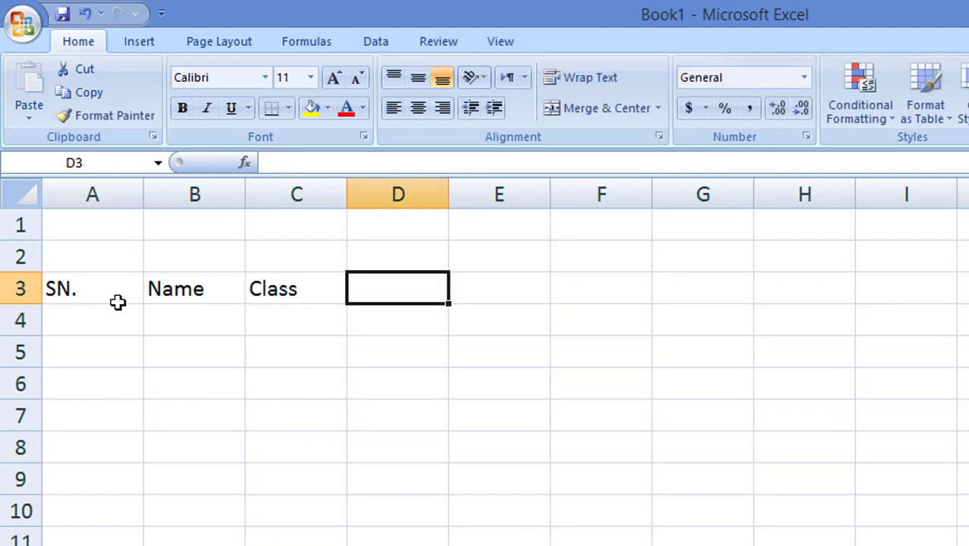
pyautogui.write('O')
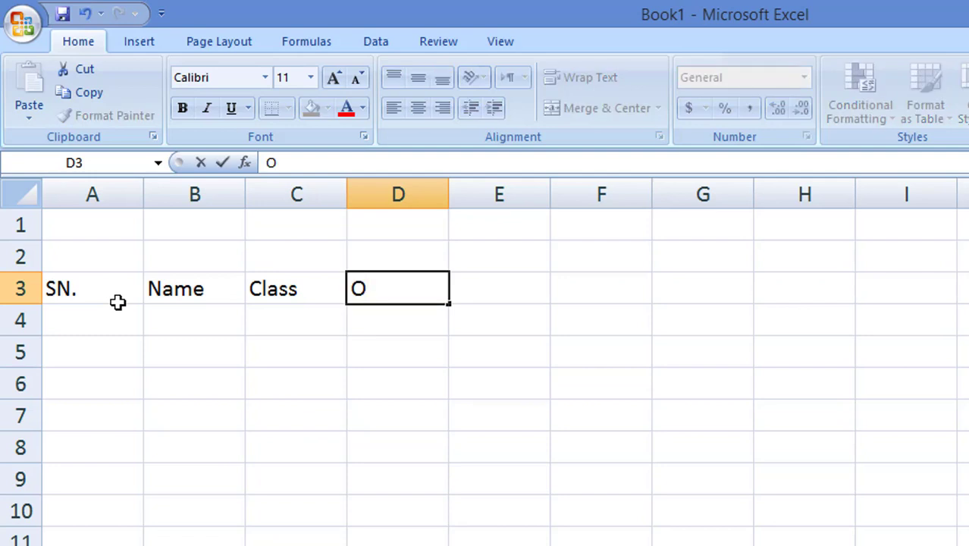
pyautogui.write('btain')
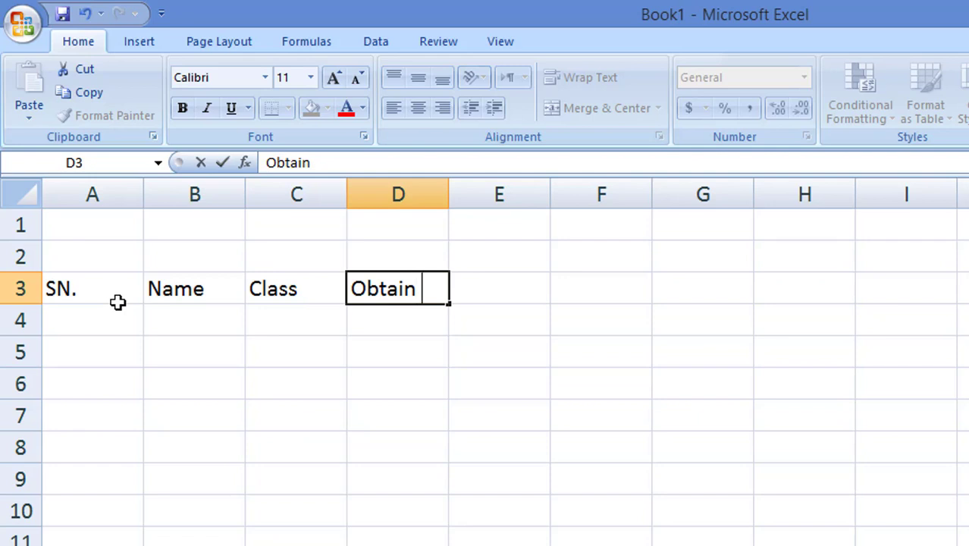
pyautogui.write(' Mar')
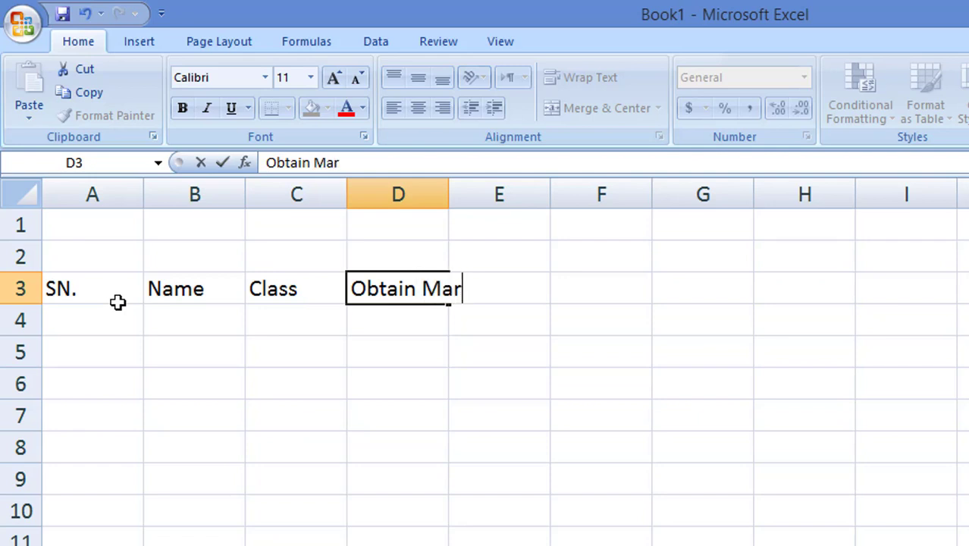
pyautogui.write('ks')
pyautogui.press('Tab')
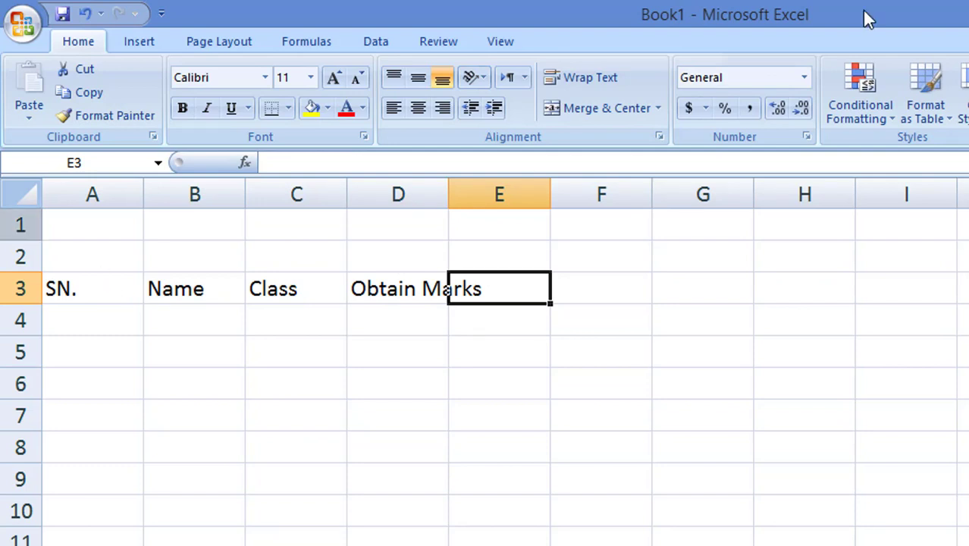
# Step: Widen column D, add Total Mark in E3, widen E, and add Persontage in F3
pyautogui.moveTo(452, 194); pyautogui.dragTo(515, 194)
pyautogui.click(550, 289)
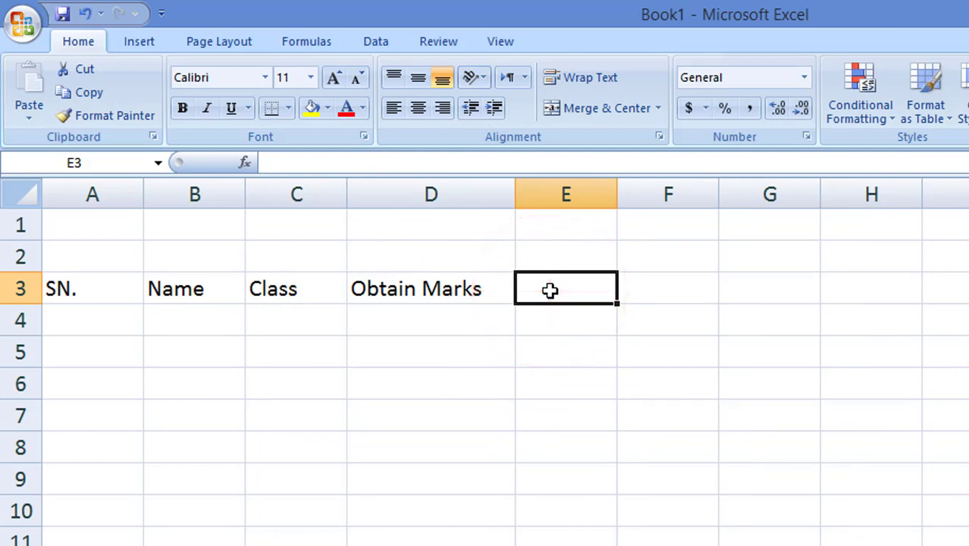
pyautogui.write('T')
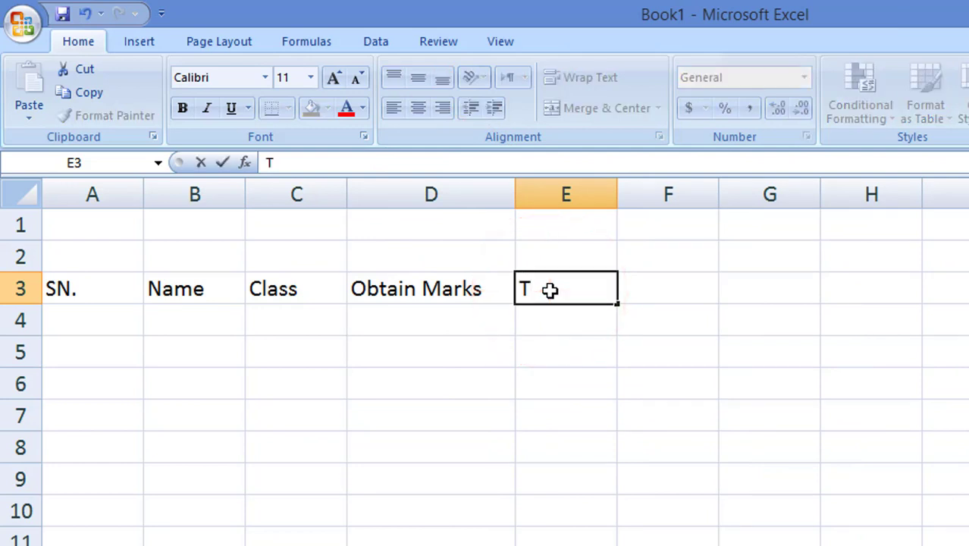
pyautogui.write('otal')
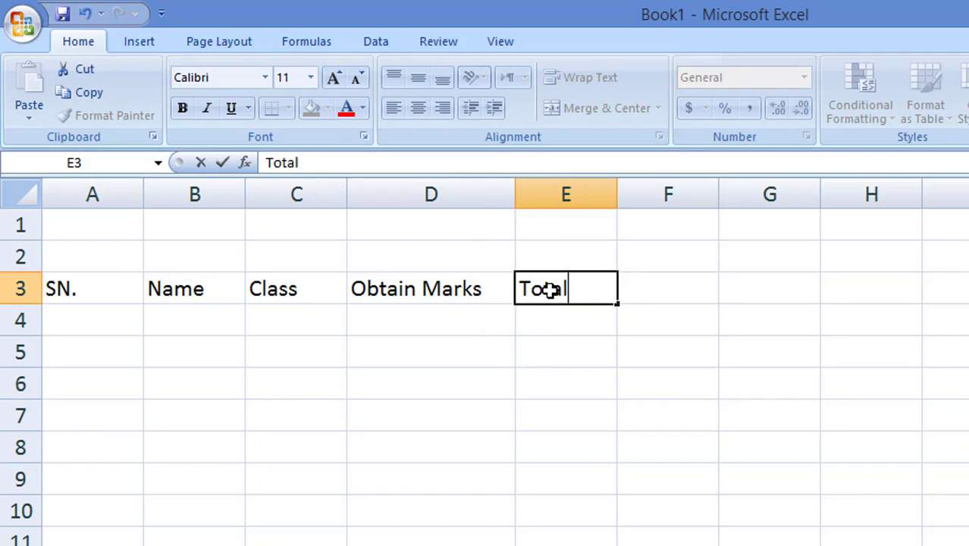
pyautogui.write(' M')
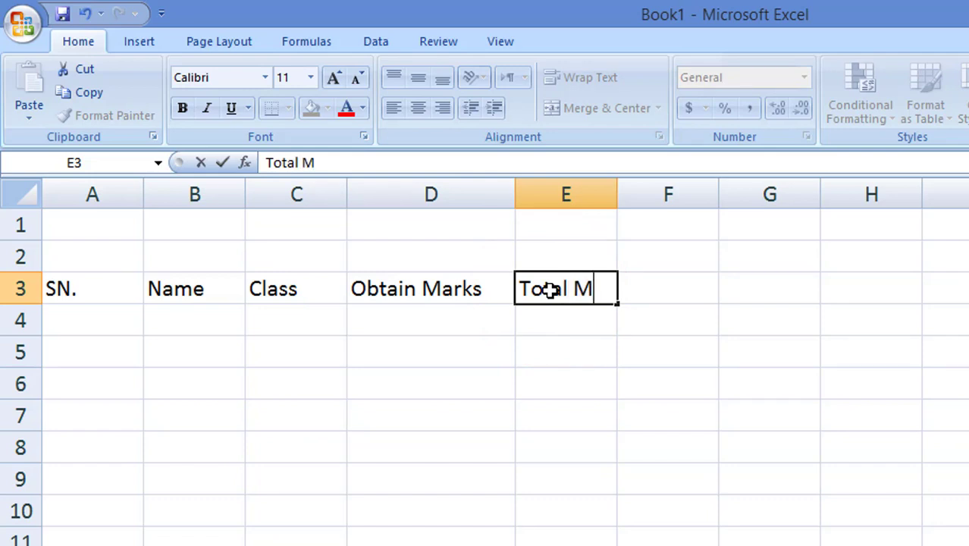
pyautogui.write('ark')
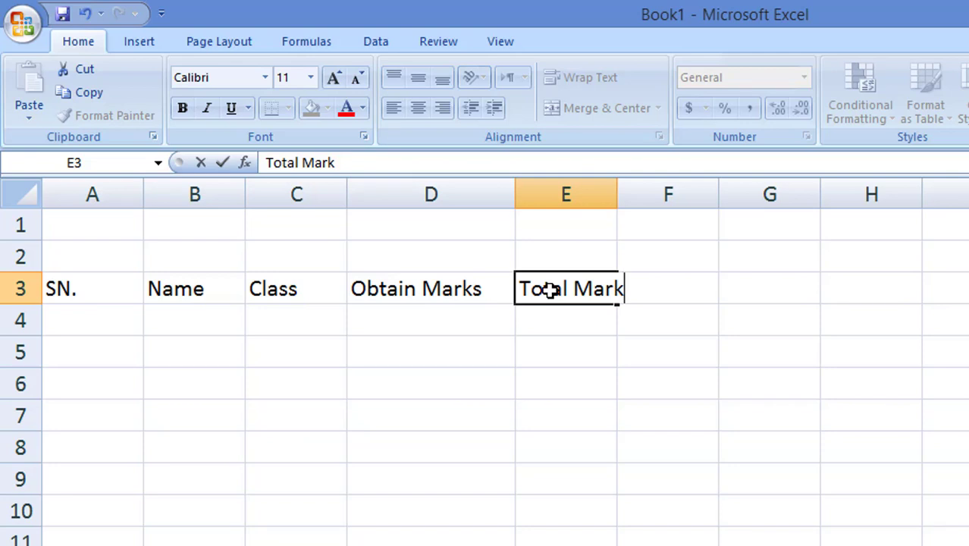
pyautogui.press('Tab')
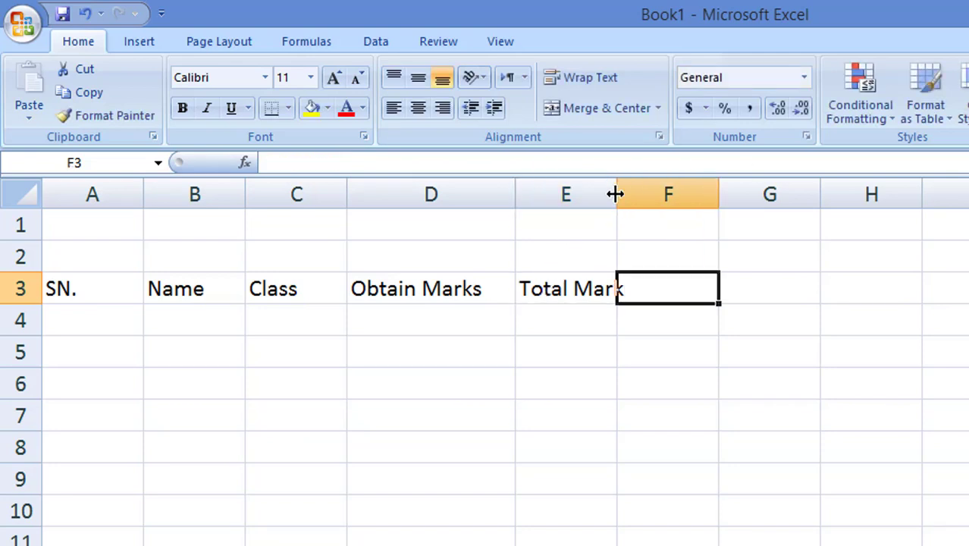
pyautogui.moveTo(616, 194); pyautogui.dragTo(645, 201)
pyautogui.click(688, 279)
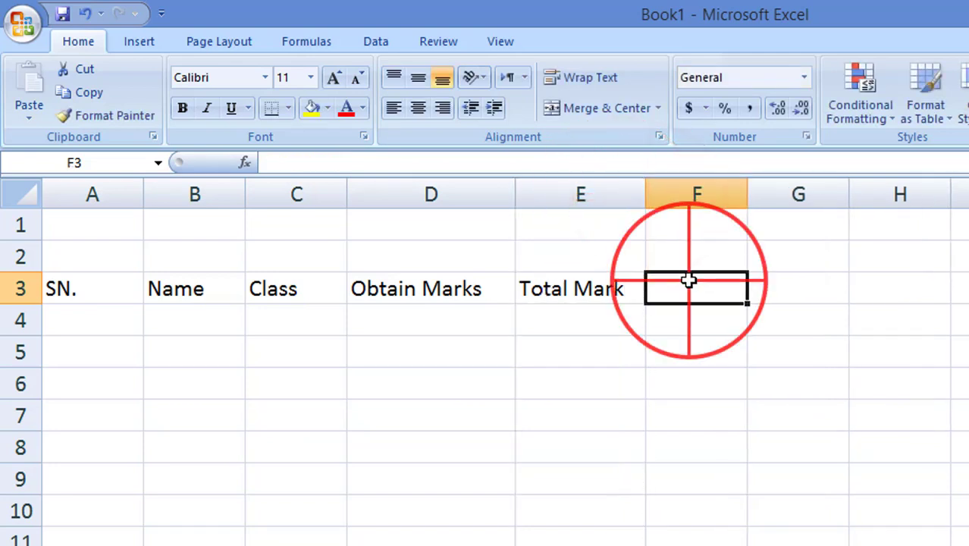
pyautogui.write('Pe')
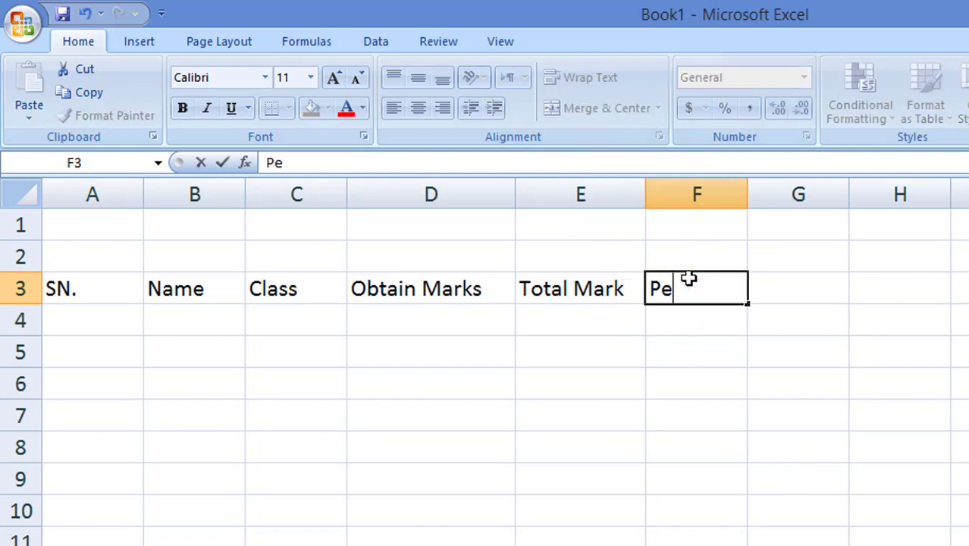
pyautogui.write('rsonta')
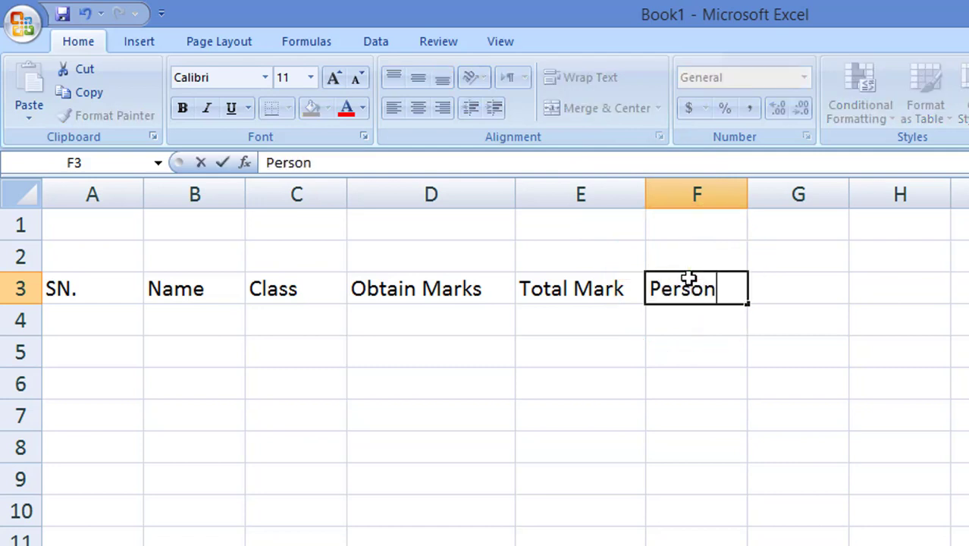
pyautogui.write('ge')
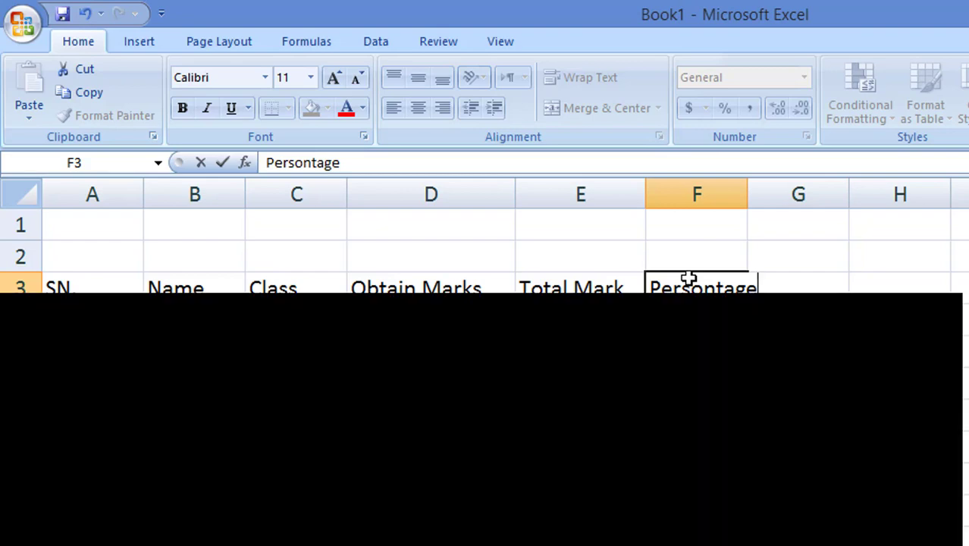
pyautogui.press('Tab')
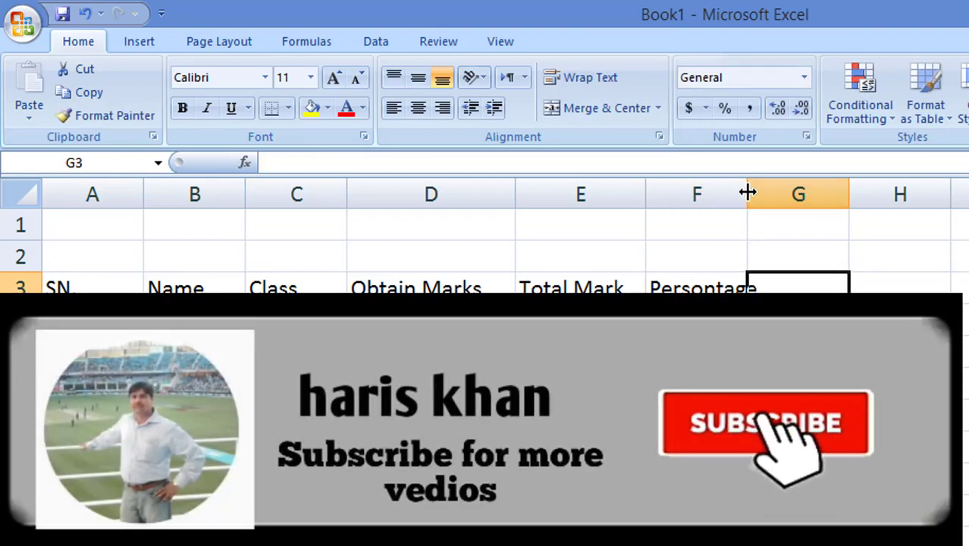
# Step: Widen column F and add the Grade and GPA headings in G3 and H3
pyautogui.moveTo(754, 195); pyautogui.dragTo(794, 195)
pyautogui.click(766, 287)
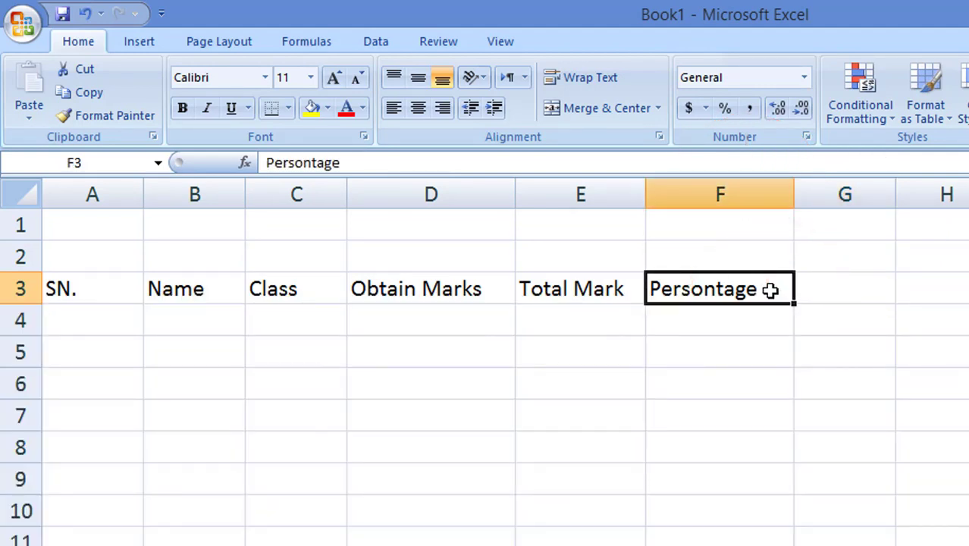
pyautogui.click(843, 286)
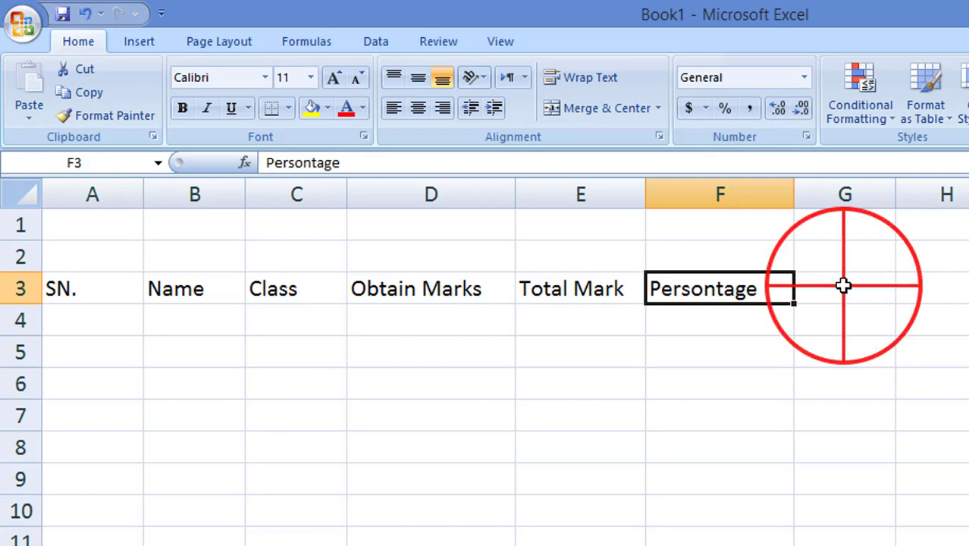
pyautogui.write('G')
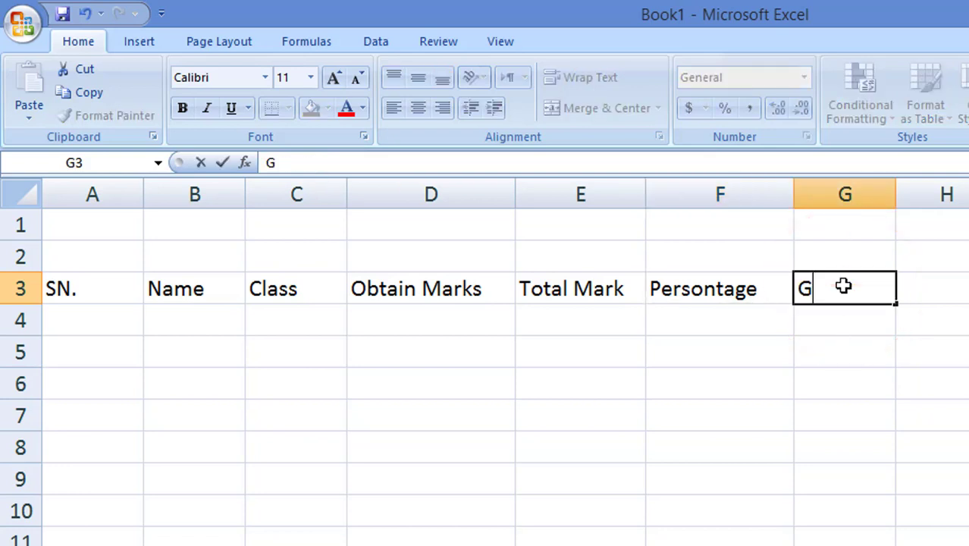
pyautogui.write('rade')
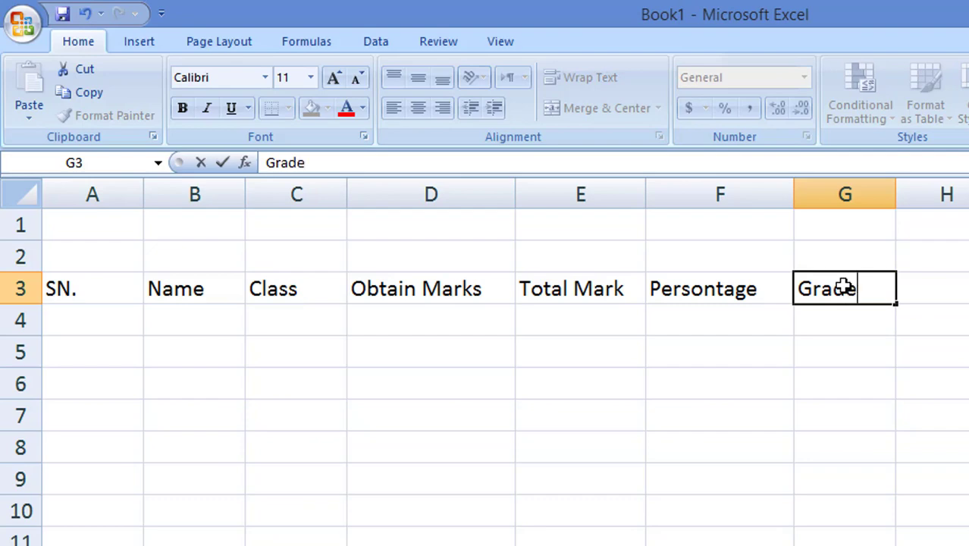
pyautogui.click(966, 295)
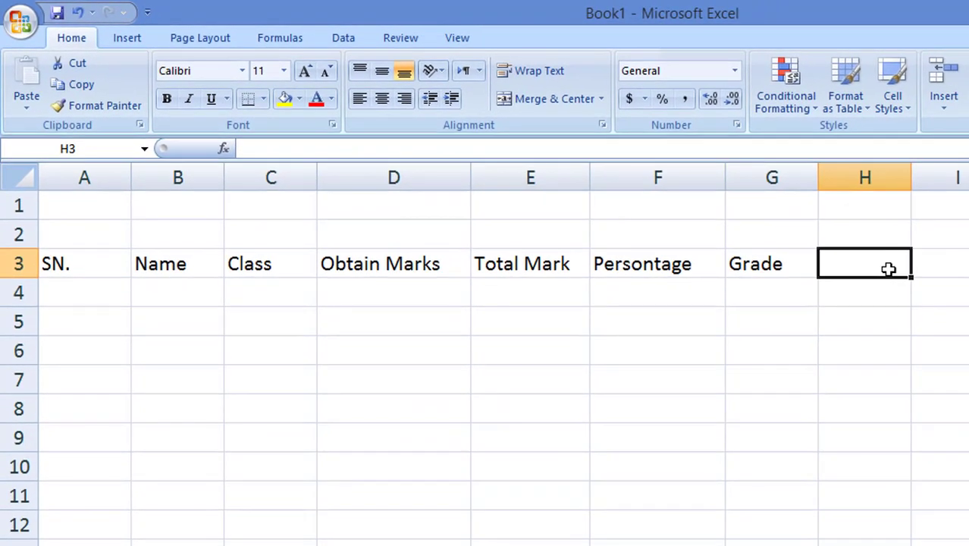
pyautogui.write('GPA')
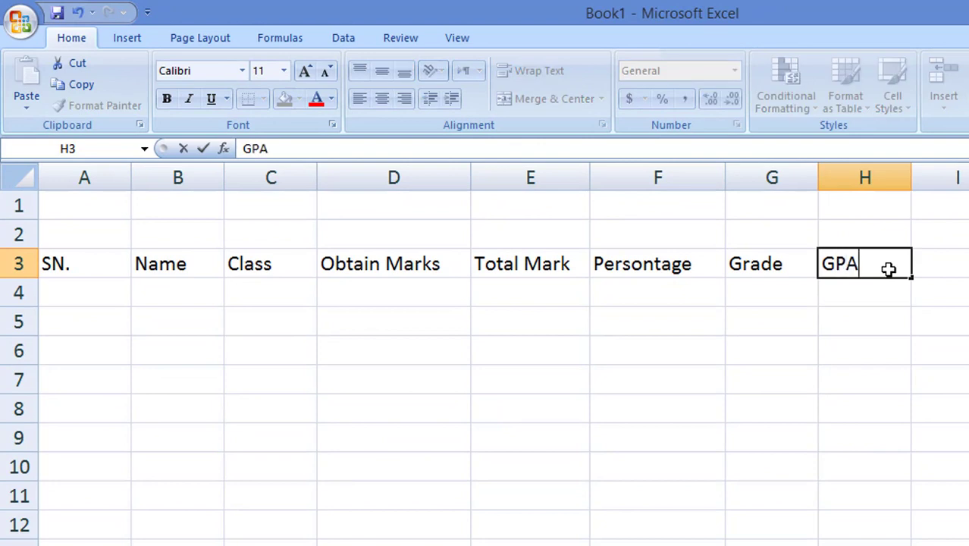
pyautogui.click(802, 353)
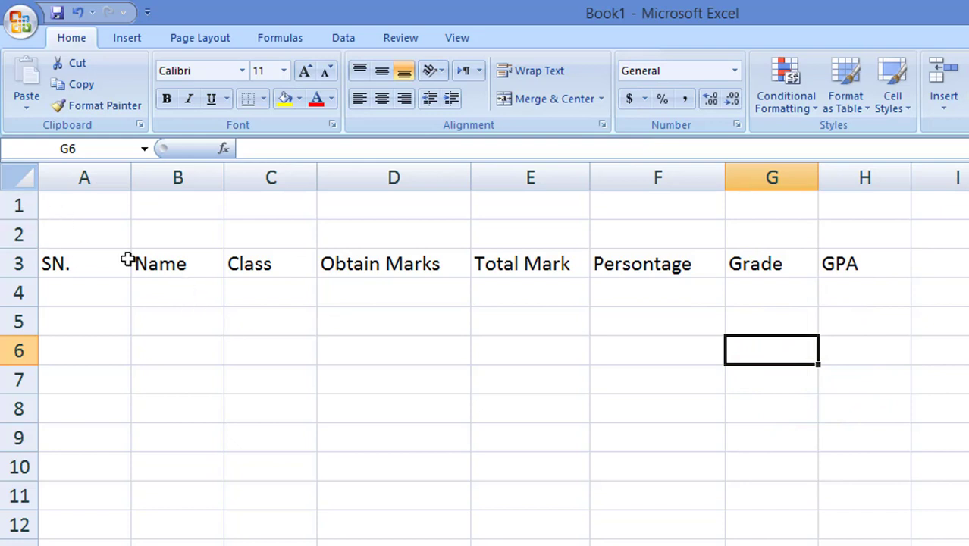
# Step: Fill serial numbers 1 to 6 into A4:A9 as a series and widen column B
pyautogui.click(111, 295)
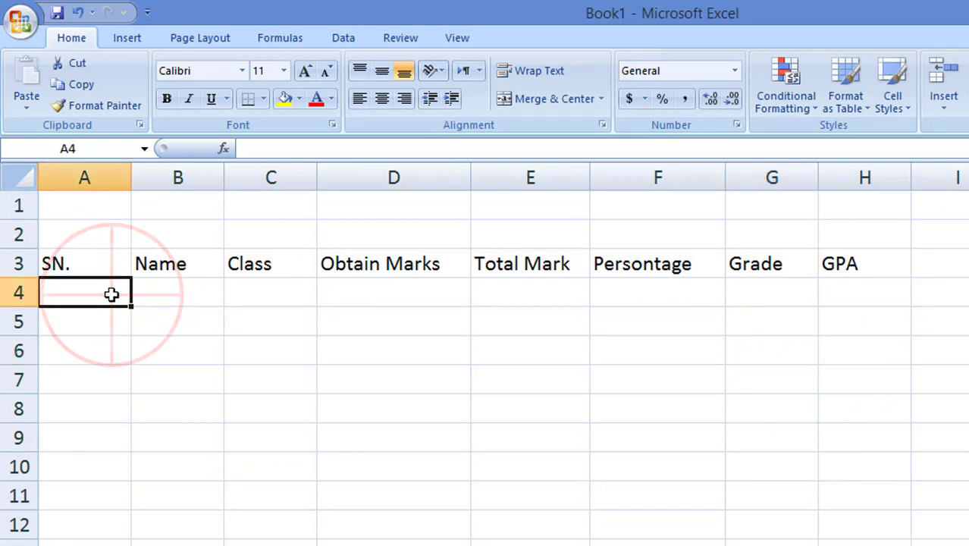
pyautogui.write('1')
pyautogui.press('Return')
pyautogui.write('2')
pyautogui.press('Return')
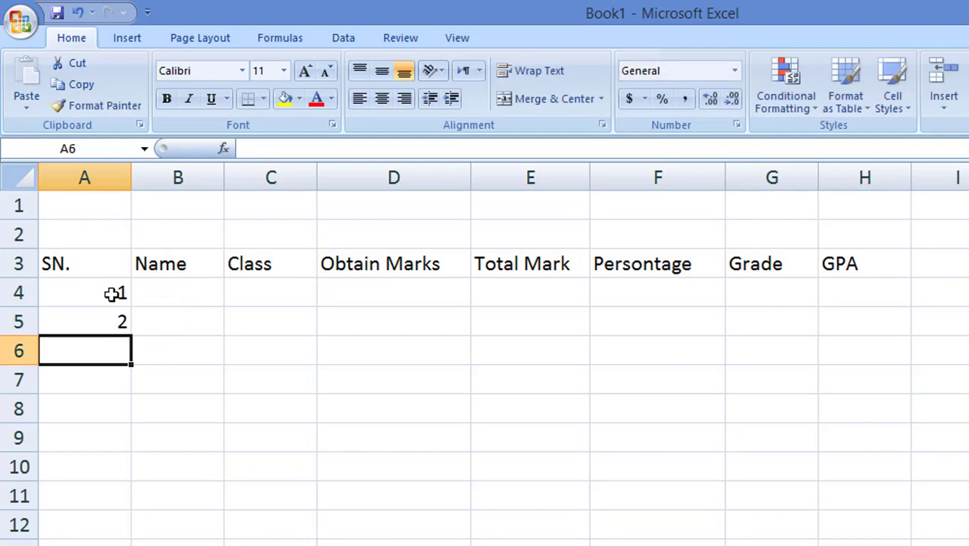
pyautogui.moveTo(112, 294); pyautogui.dragTo(130, 357)
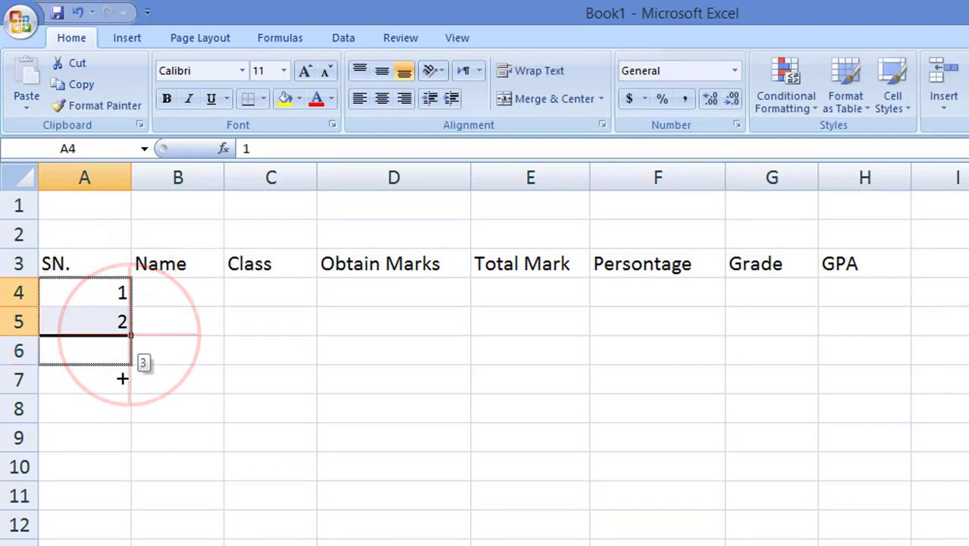
pyautogui.click(189, 292)
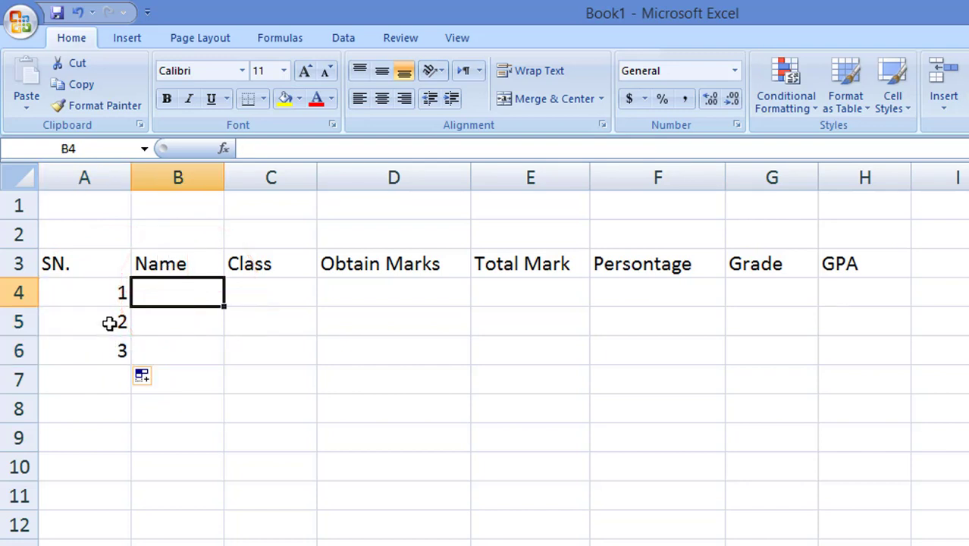
pyautogui.moveTo(112, 291); pyautogui.dragTo(116, 458)
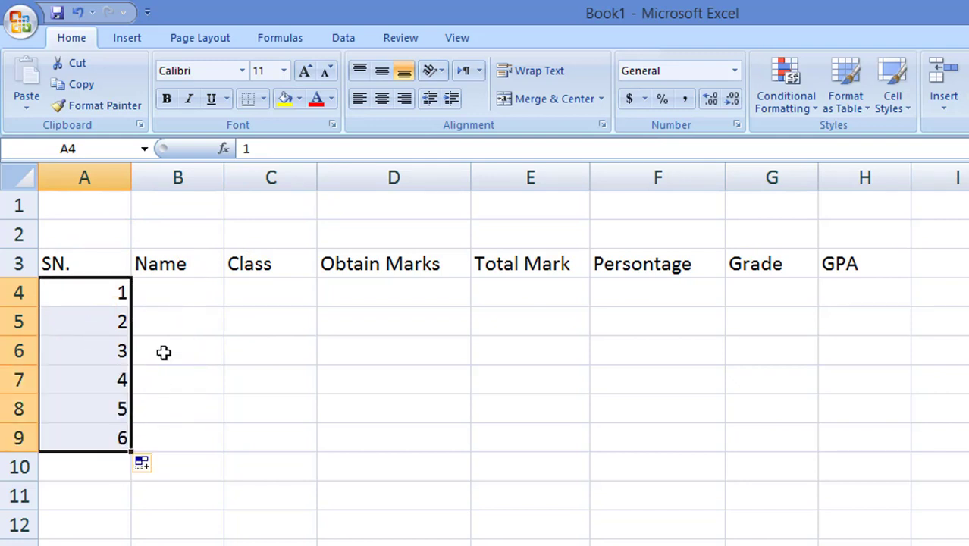
pyautogui.click(185, 291)
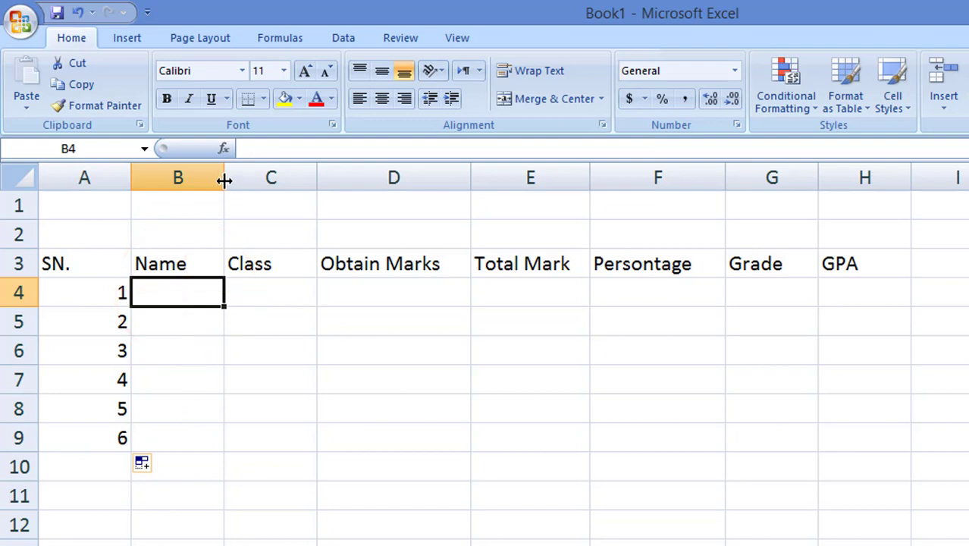
pyautogui.moveTo(223, 182); pyautogui.dragTo(237, 182)
# Step: Enter the first two student names in B4 and B5
pyautogui.click(187, 291)
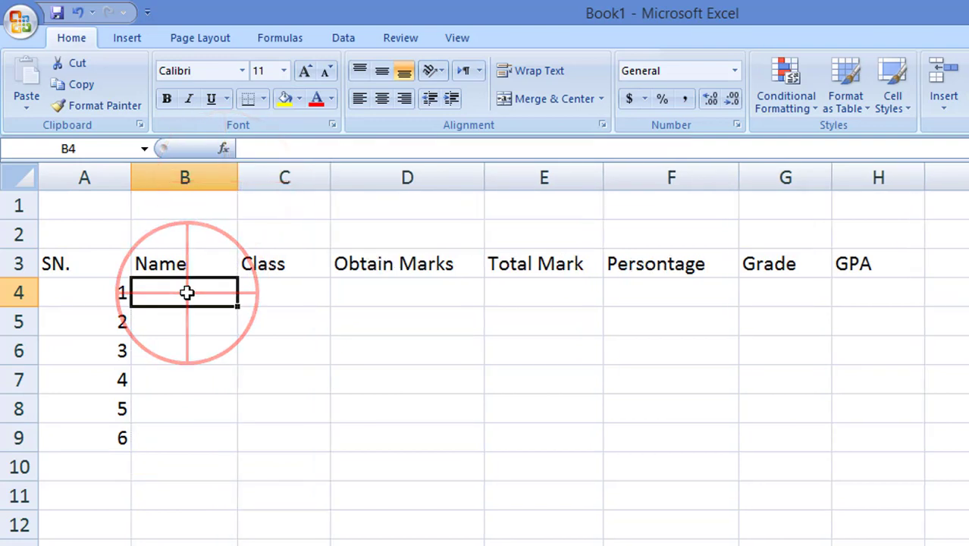
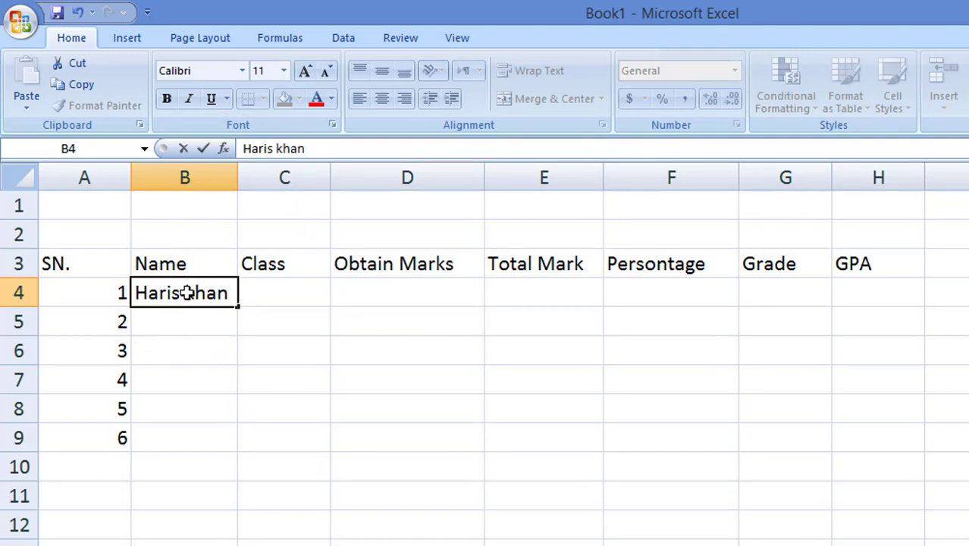
pyautogui.press('Tab')
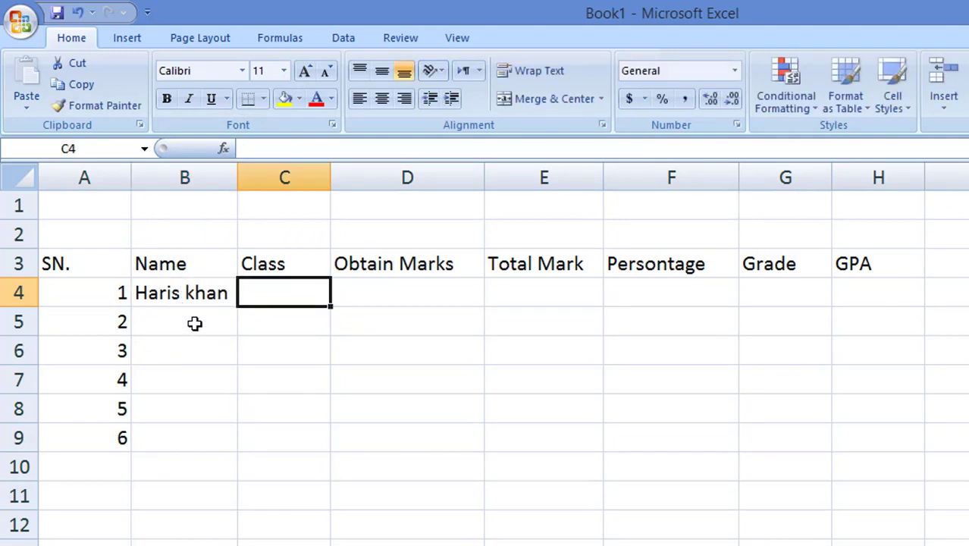
pyautogui.click(195, 322)
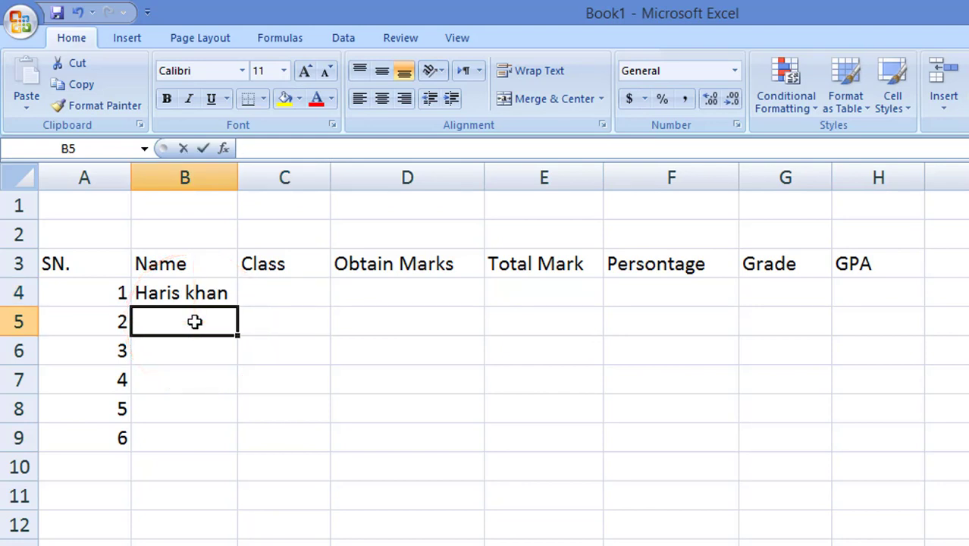
pyautogui.write('Jawad')
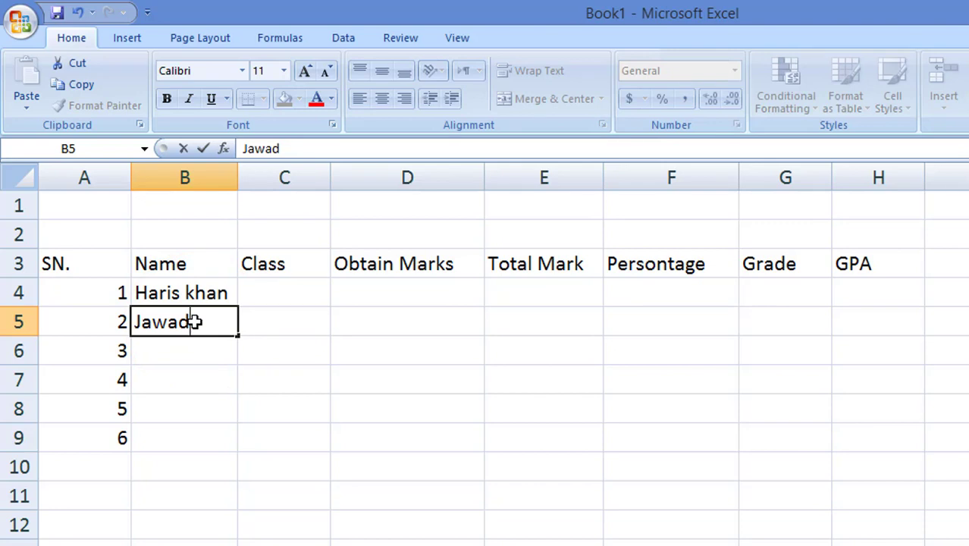
pyautogui.press('Return')
# Step: Enter the remaining four student names in B6 through B9
pyautogui.write('A')
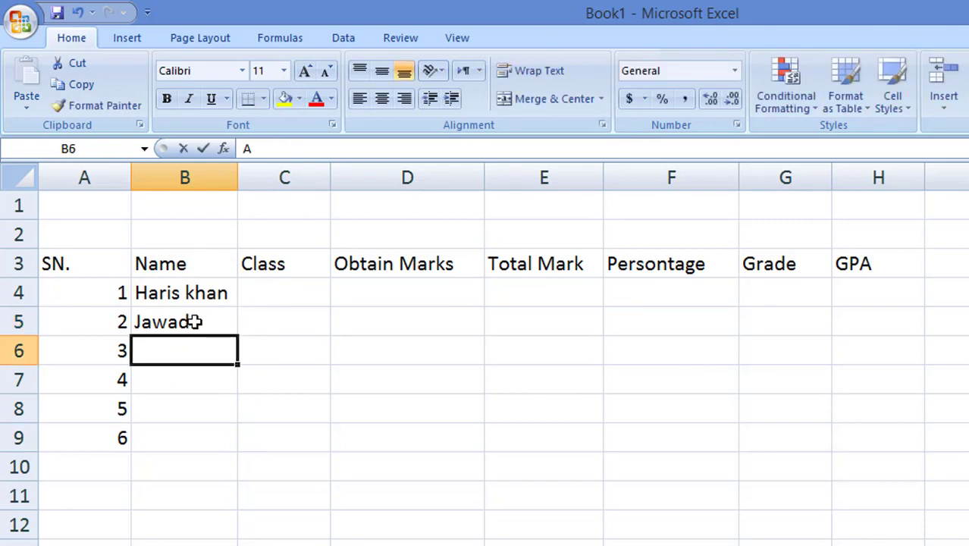
pyautogui.write('yan')
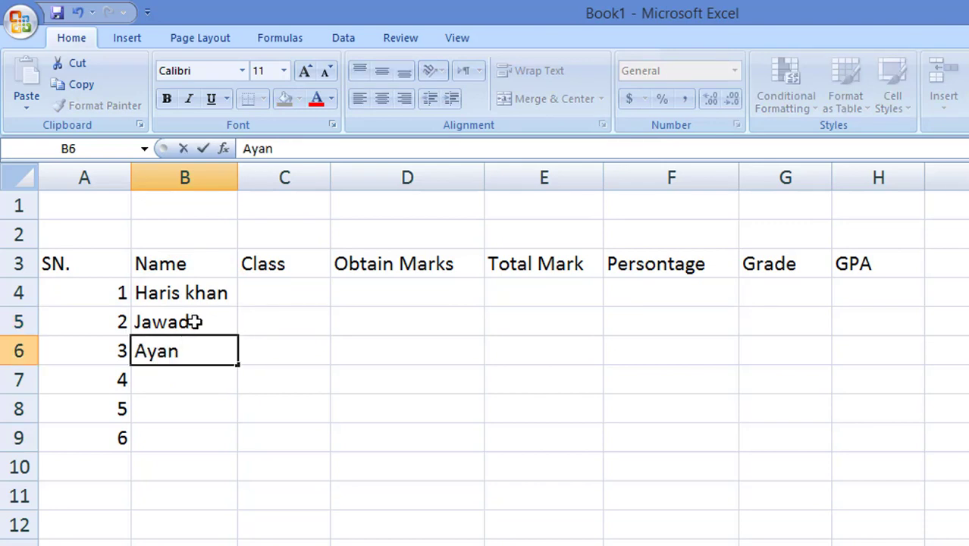
pyautogui.press('Return')
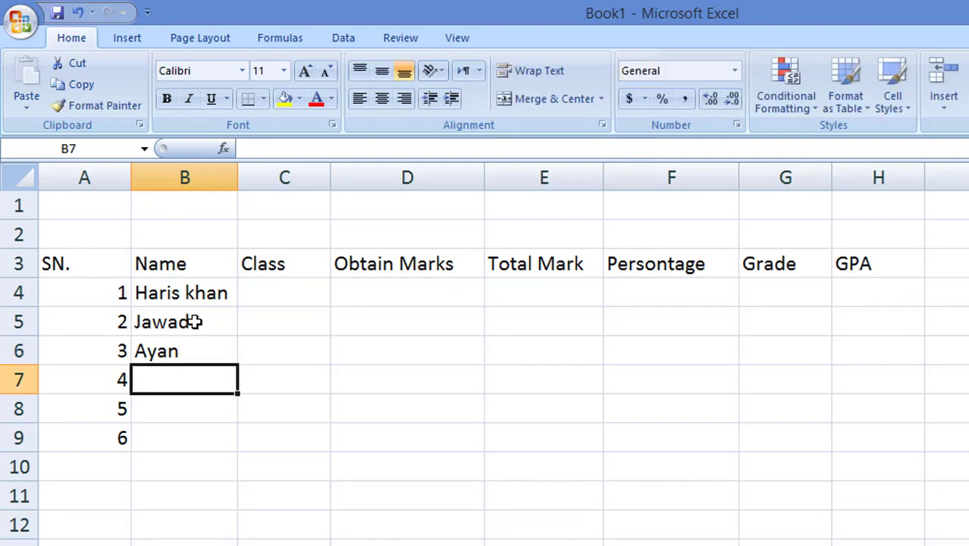
pyautogui.write('Ro')
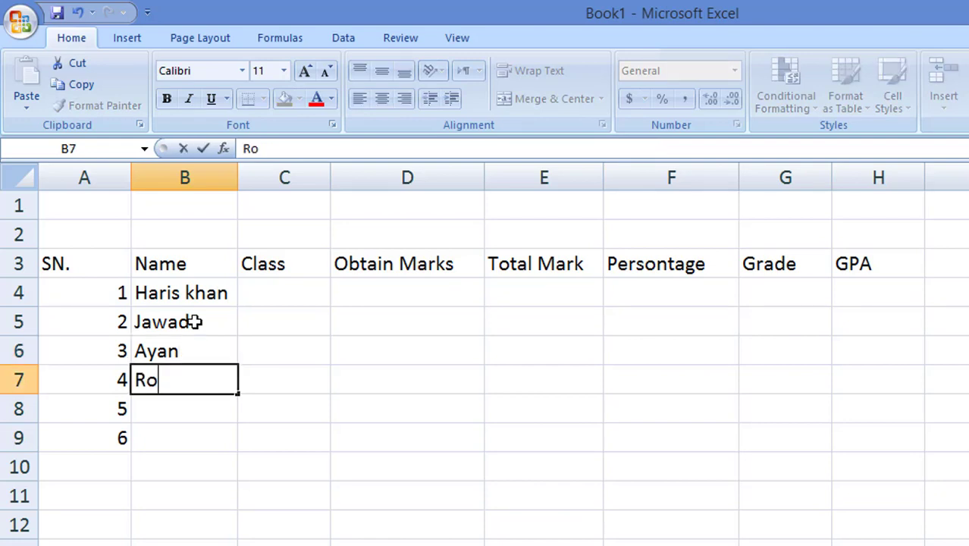
pyautogui.write('h ullah')
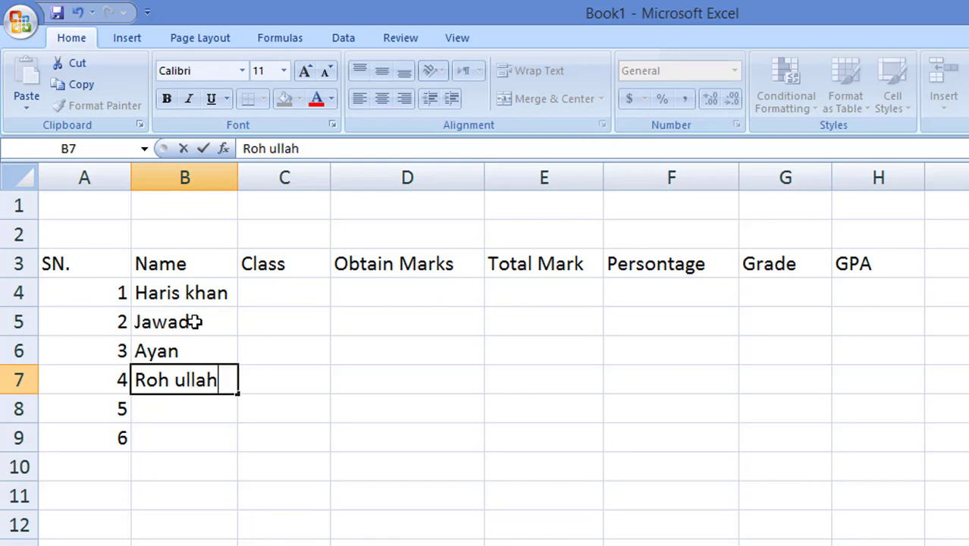
pyautogui.press('Return')
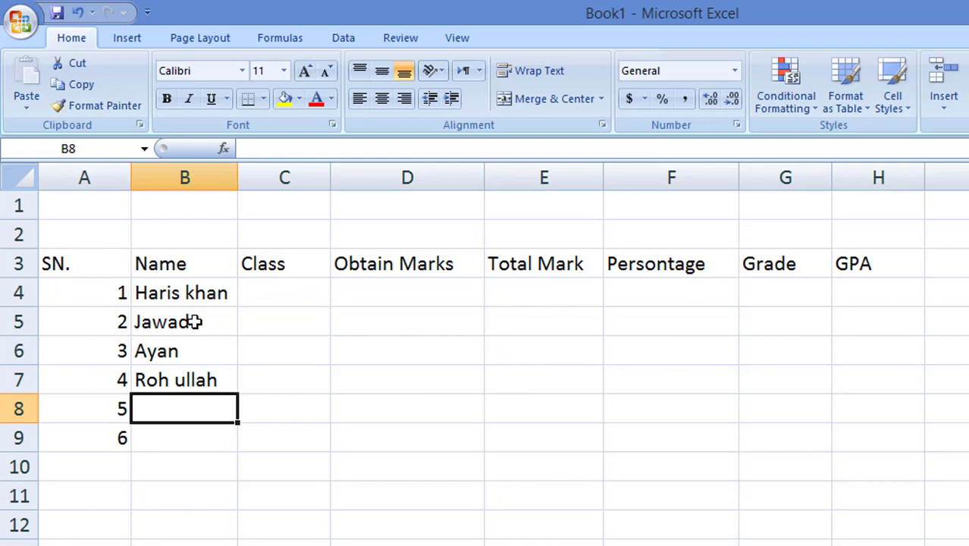
pyautogui.write('Baseer')
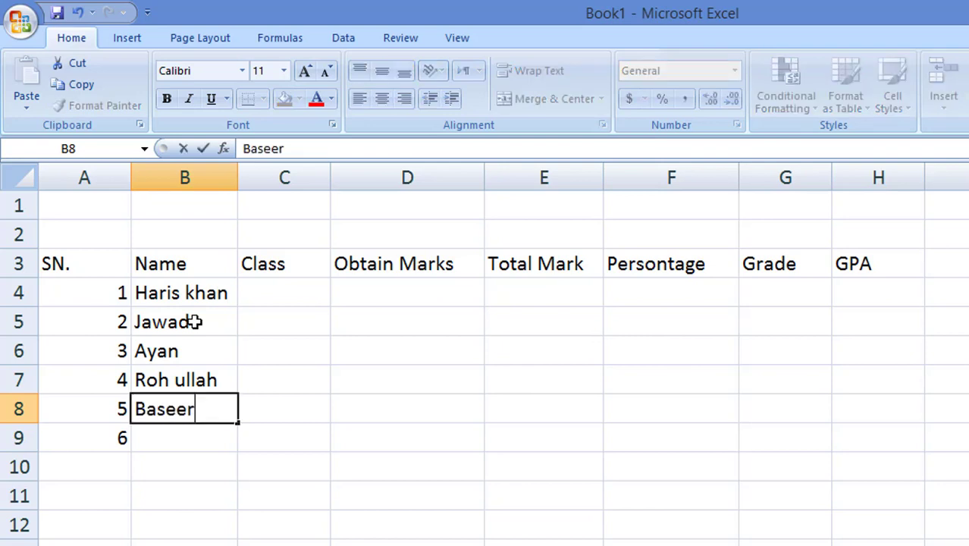
pyautogui.press('Return')
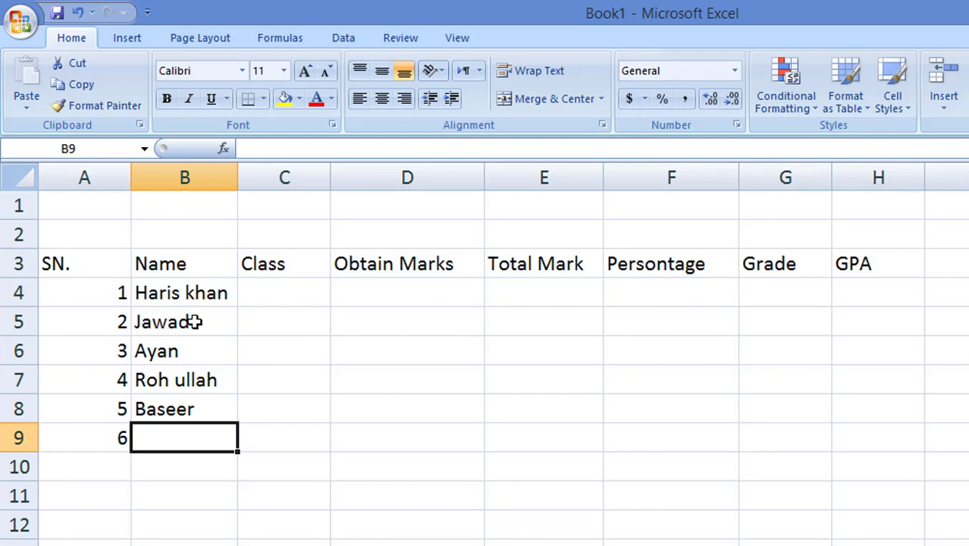
pyautogui.write('Fa')
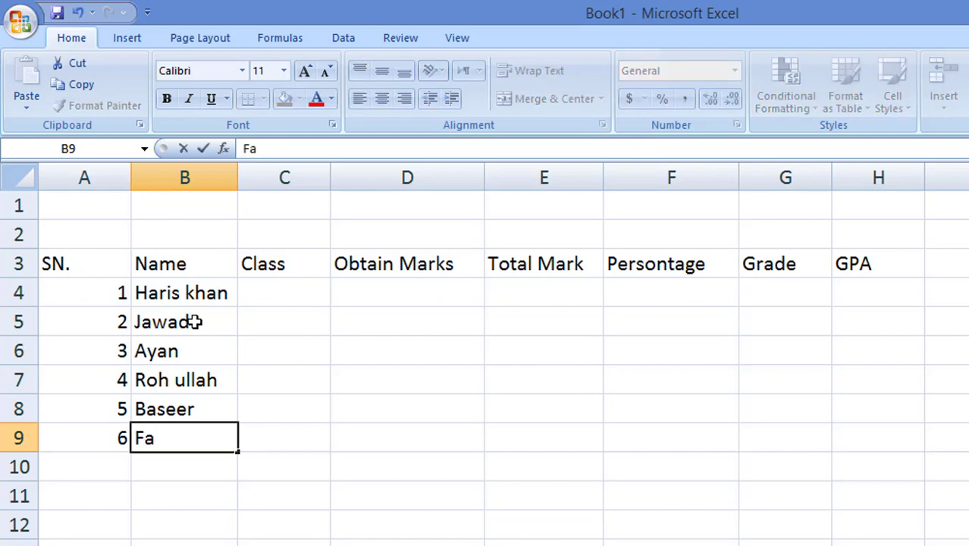
pyautogui.write('had')
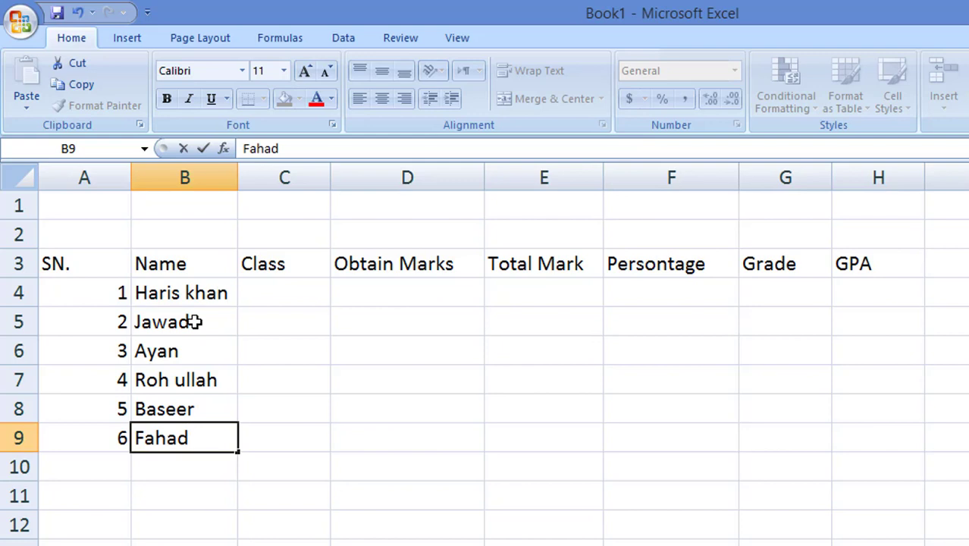
# Step: Enter 10 in C4 and fill it down to C9
pyautogui.click(295, 289)
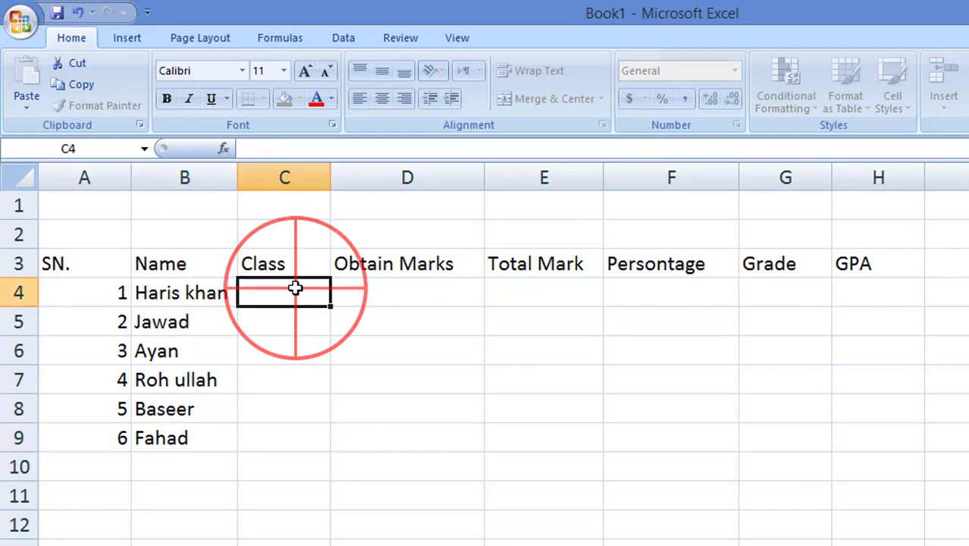
pyautogui.write('10')
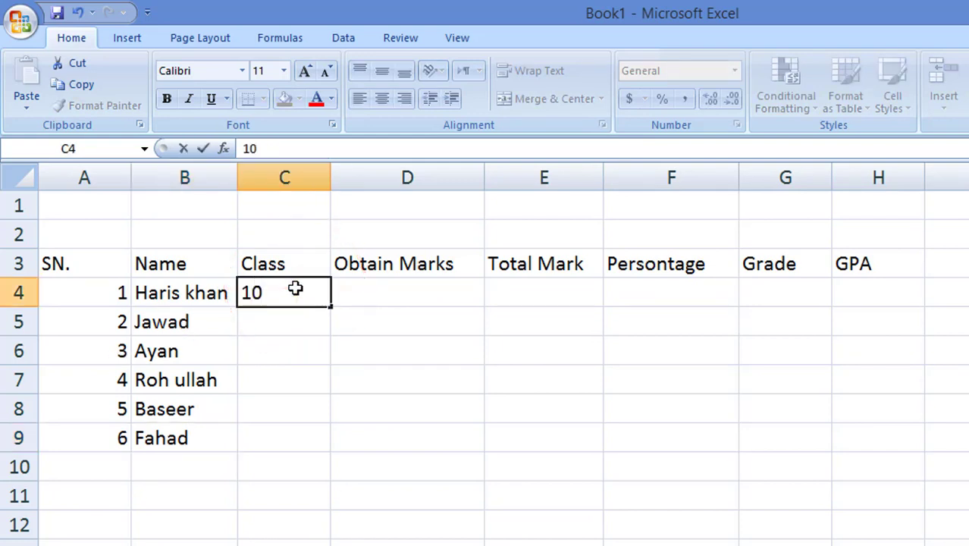
pyautogui.press('Return')
pyautogui.click(295, 288)
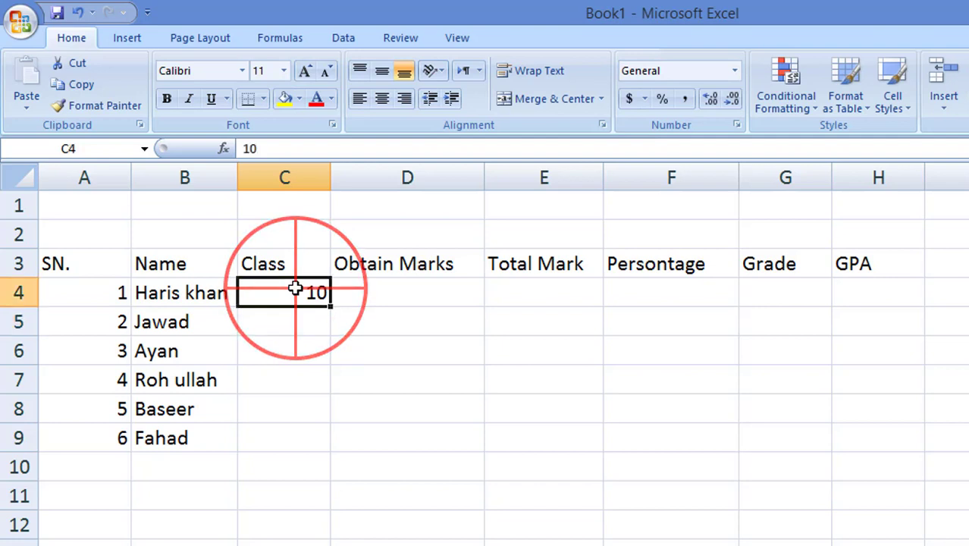
pyautogui.moveTo(331, 309); pyautogui.dragTo(317, 440)
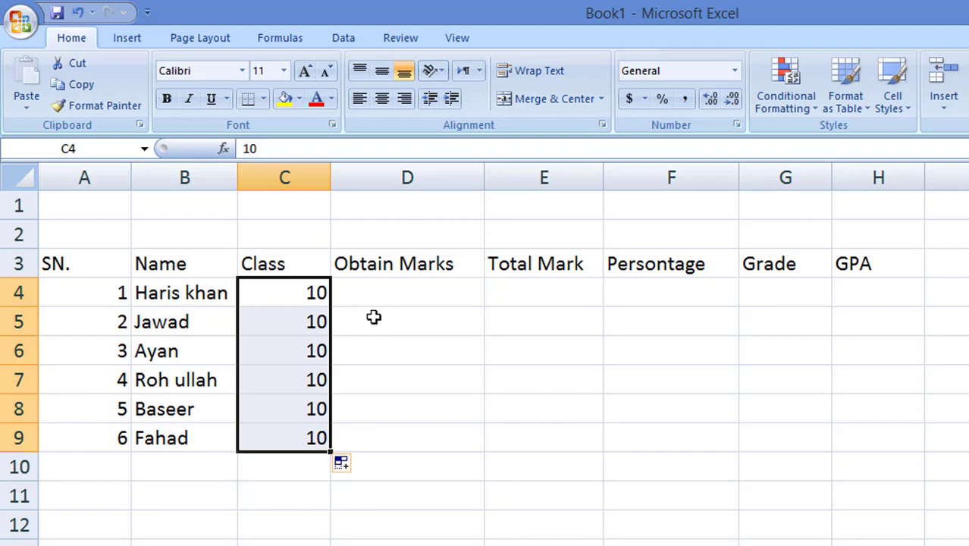
# Step: Enter obtained marks 555, 546, 600, 900, 997 and 300 into D4 through D9
pyautogui.click(392, 292)
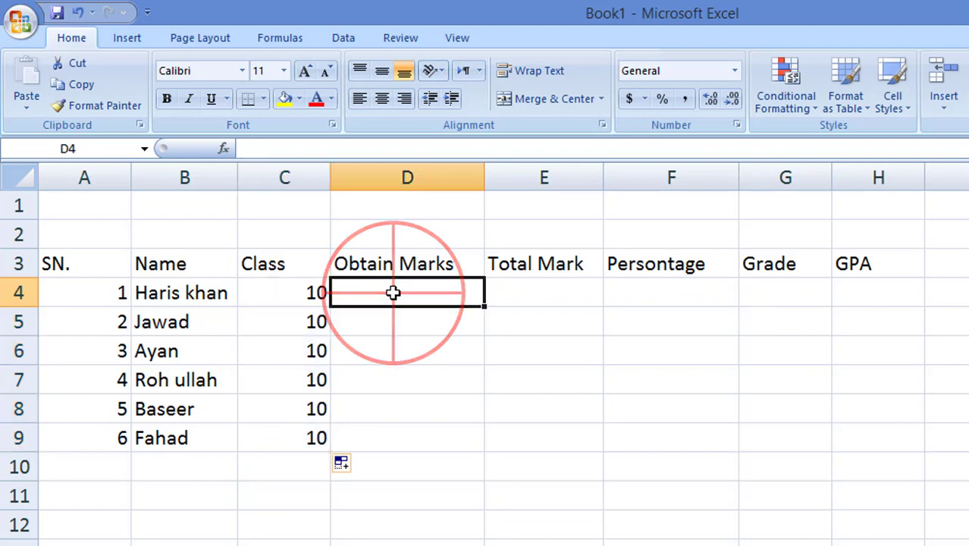
pyautogui.write('555')
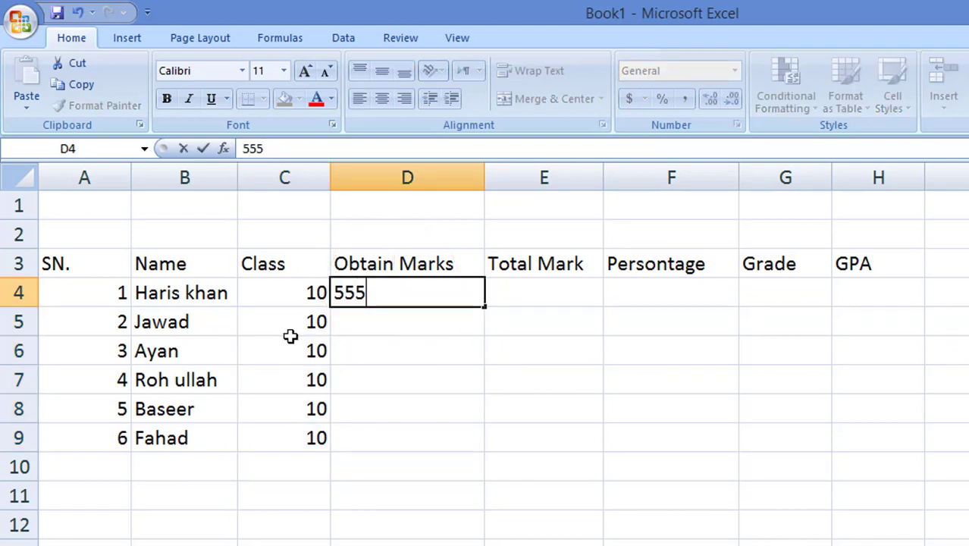
pyautogui.click(384, 317)
pyautogui.write('546')
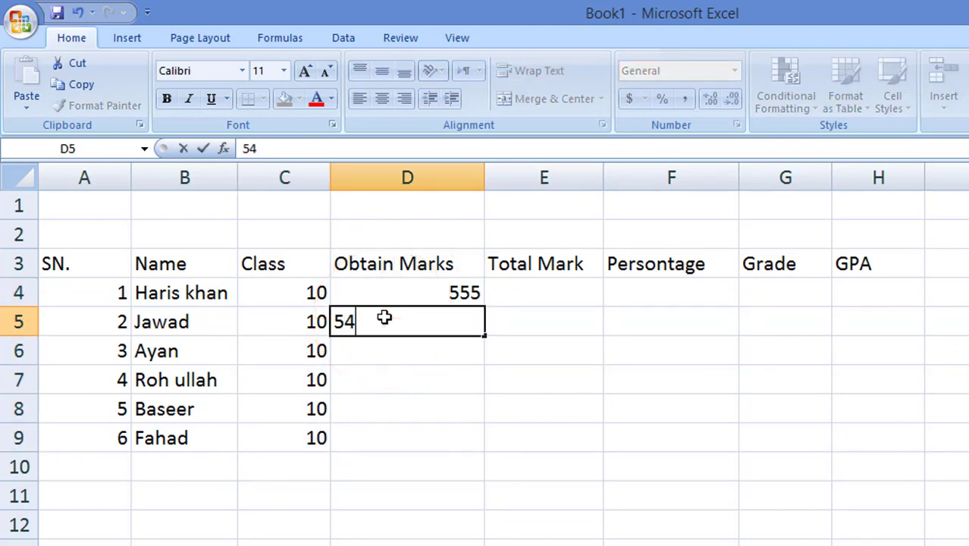
pyautogui.click(413, 354)
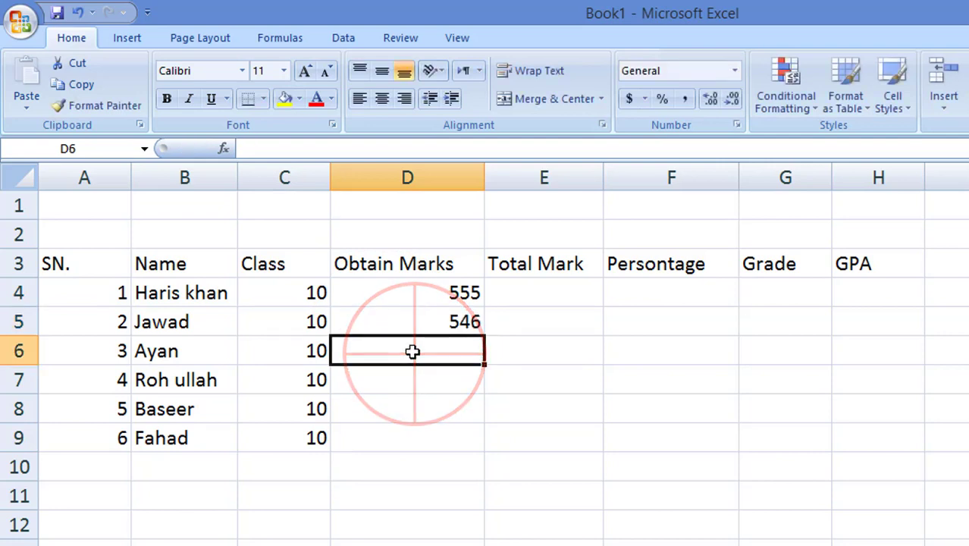
pyautogui.write('6')
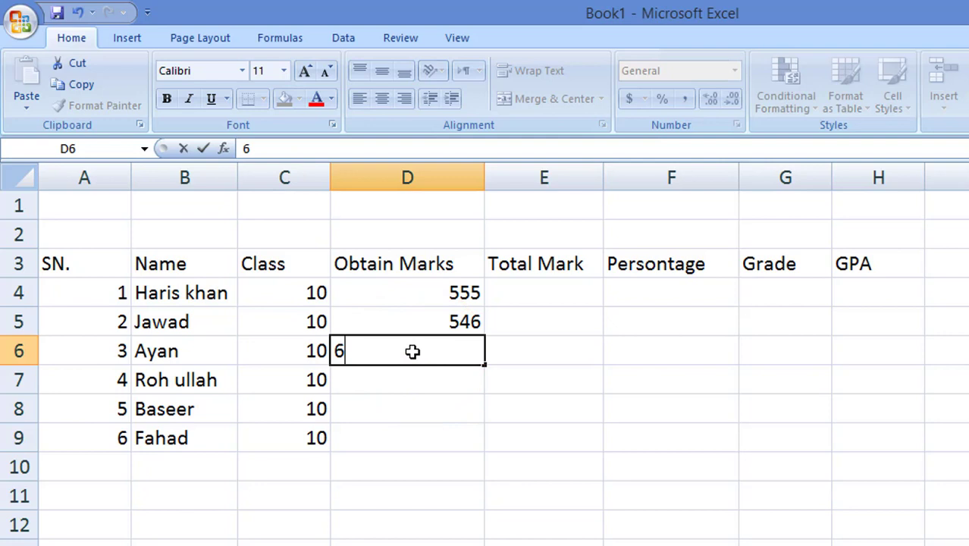
pyautogui.write('00')
pyautogui.click(439, 383)
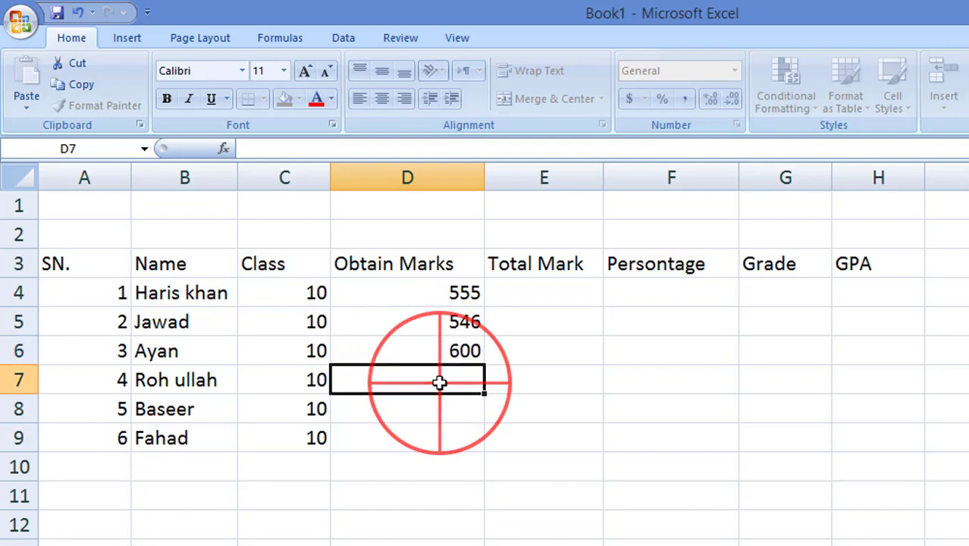
pyautogui.write('9')
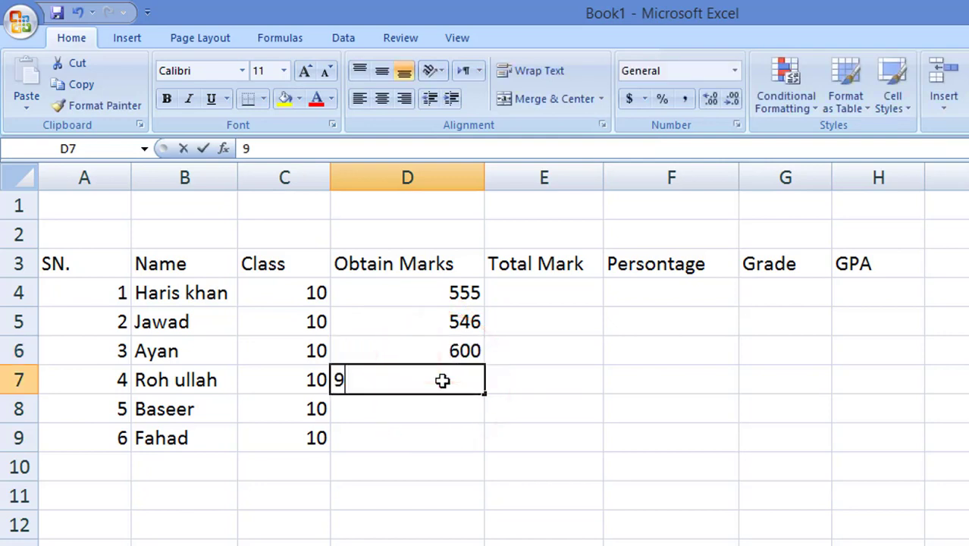
pyautogui.write('00')
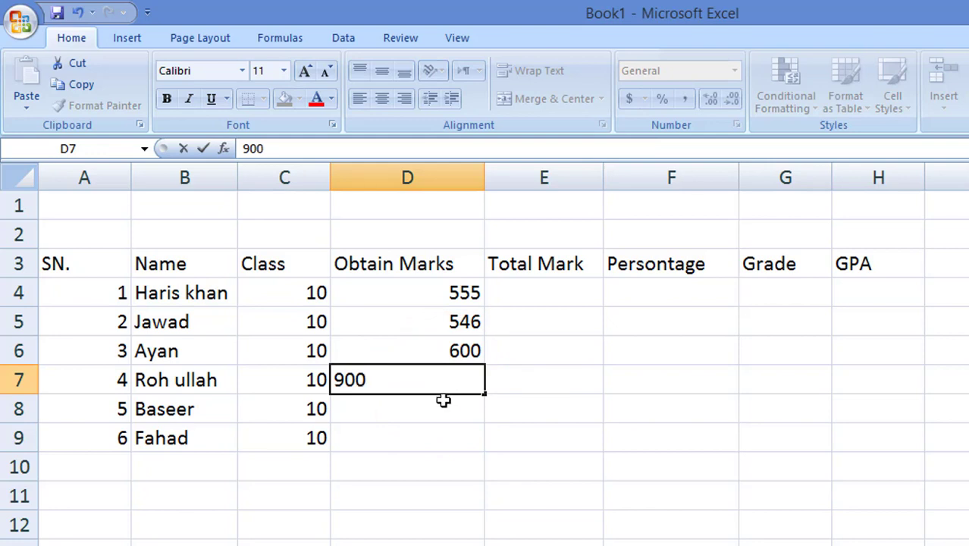
pyautogui.click(446, 406)
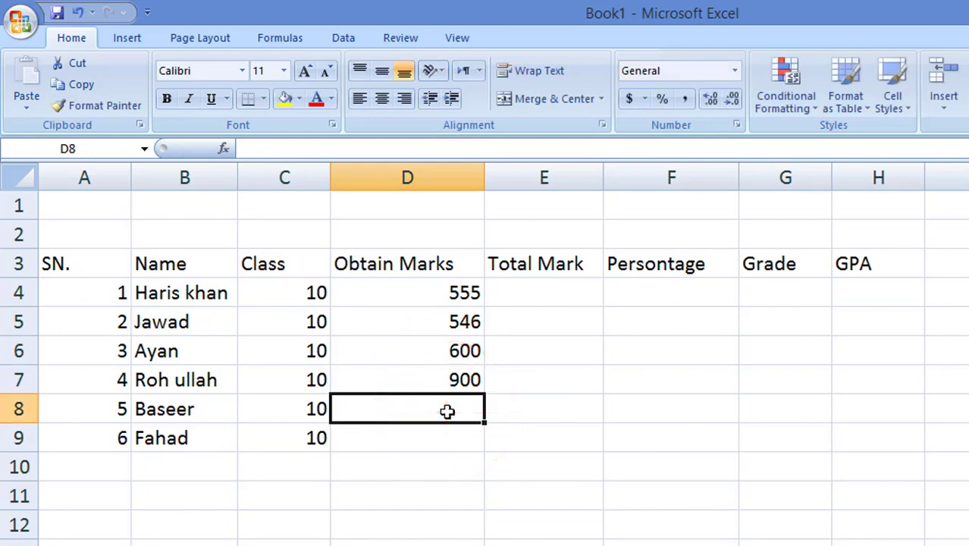
pyautogui.write('997')
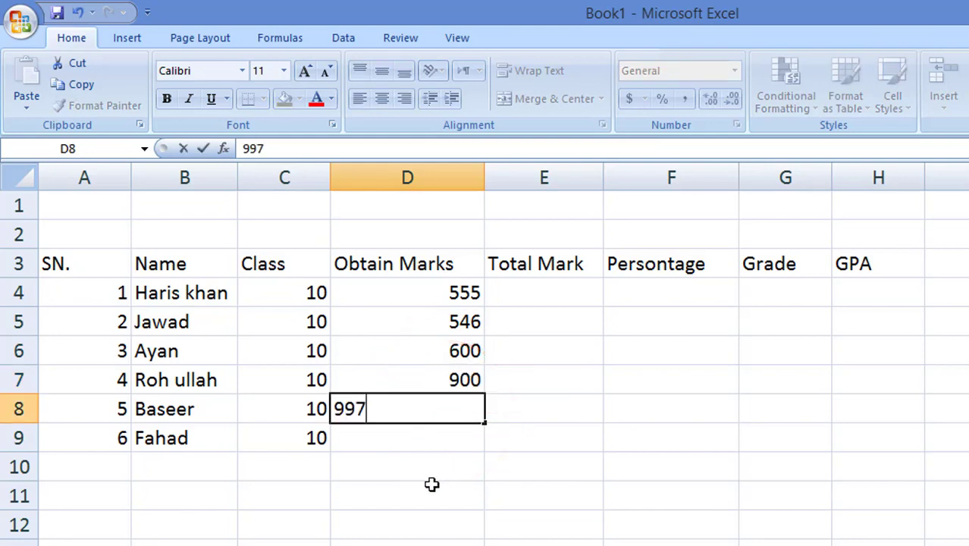
pyautogui.click(418, 438)
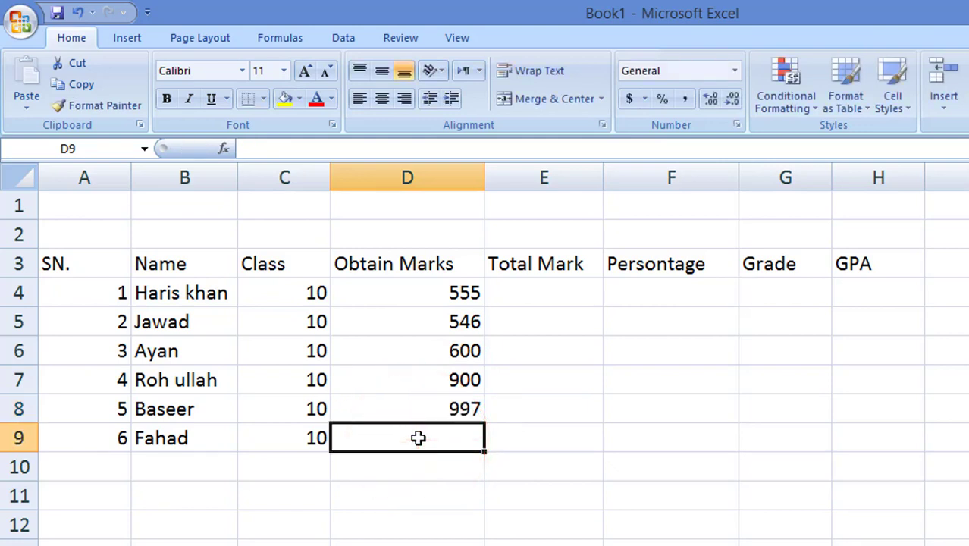
pyautogui.write('300')
pyautogui.click(429, 502)
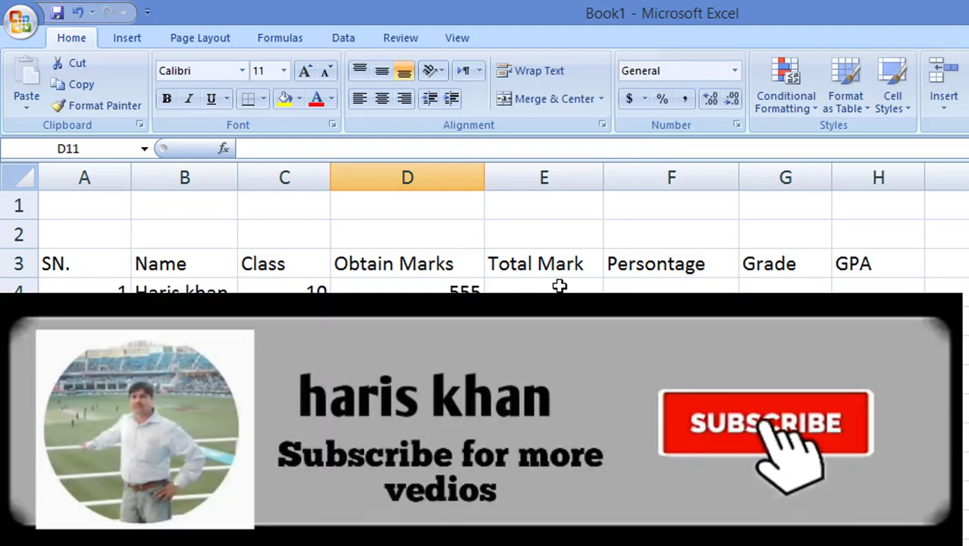
# Step: Enter 1050 in E4 and fill it down to E9
pyautogui.click(559, 286)
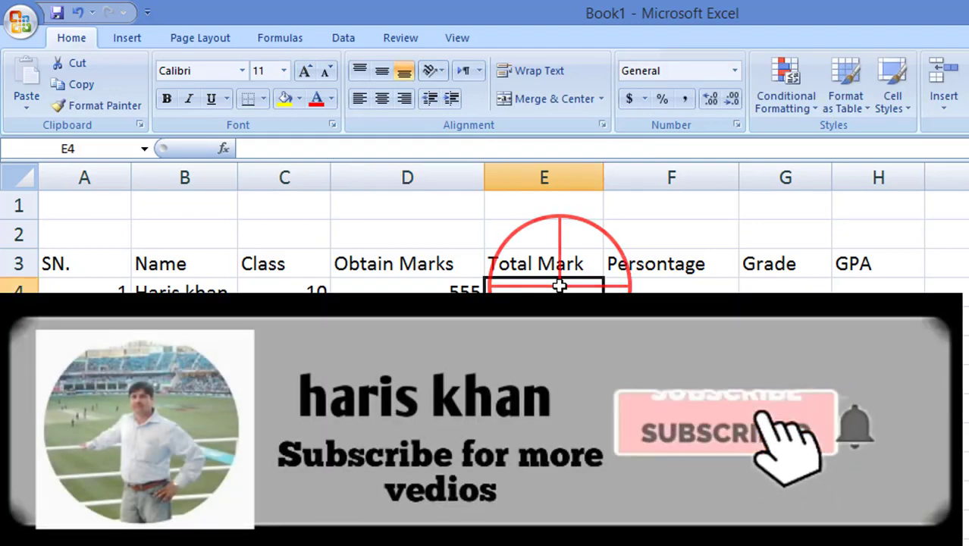
pyautogui.write('1050')
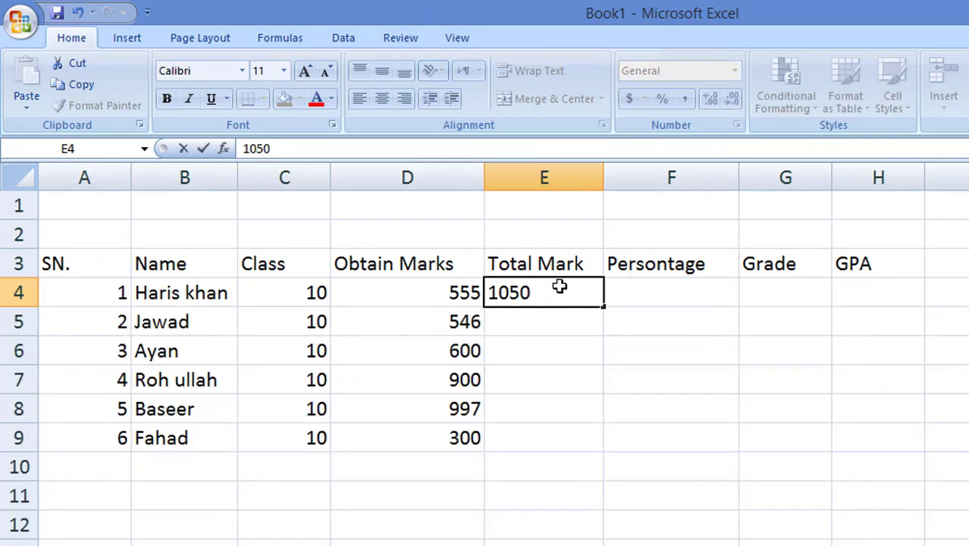
pyautogui.click(580, 346)
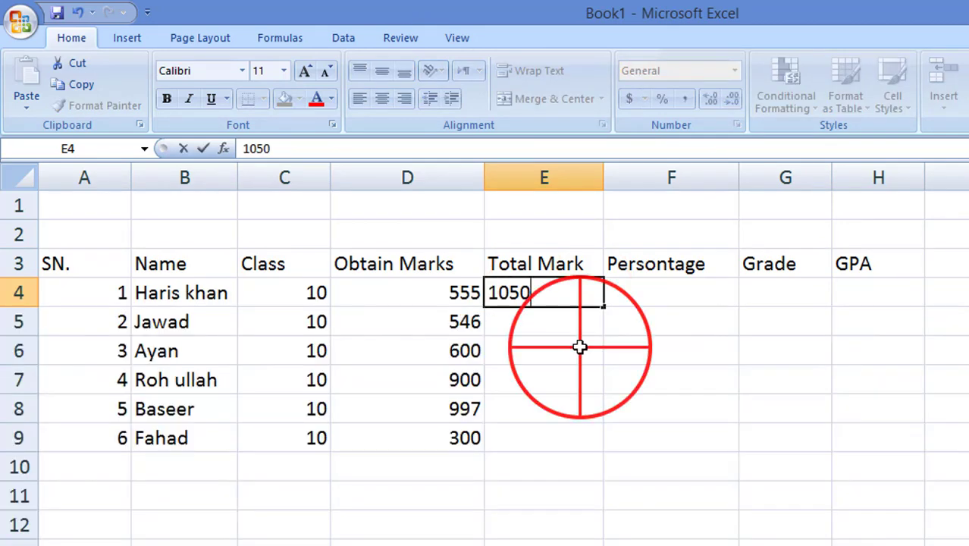
pyautogui.click(551, 288)
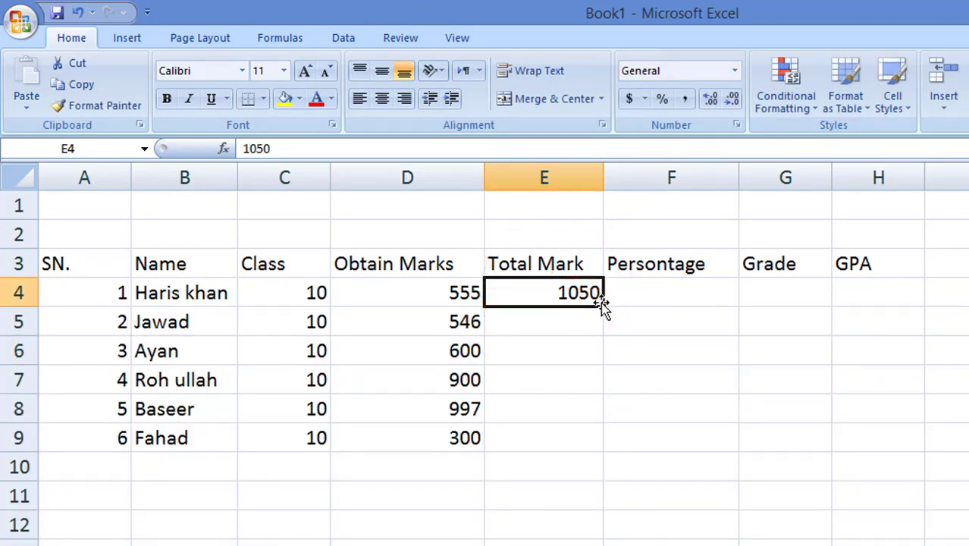
pyautogui.moveTo(603, 306); pyautogui.dragTo(584, 446)
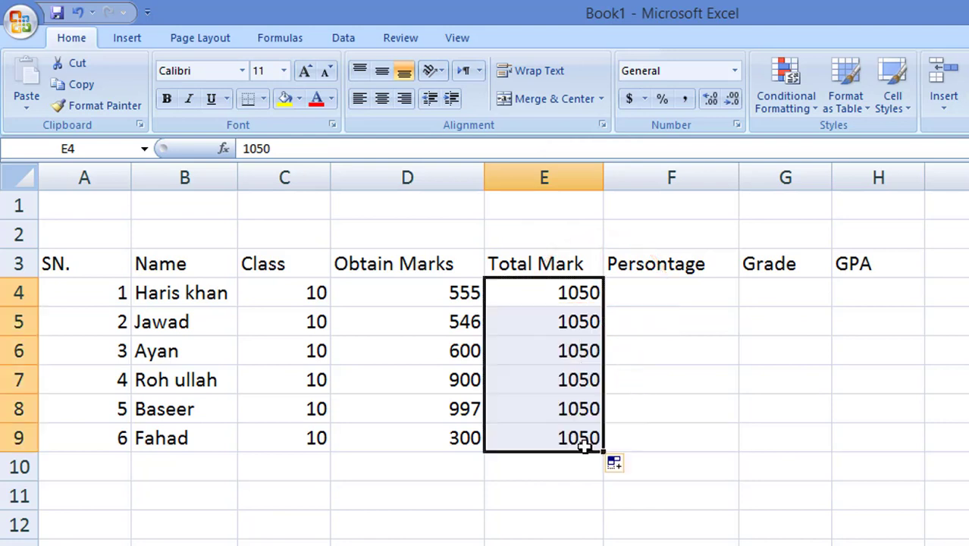
pyautogui.click(672, 289)
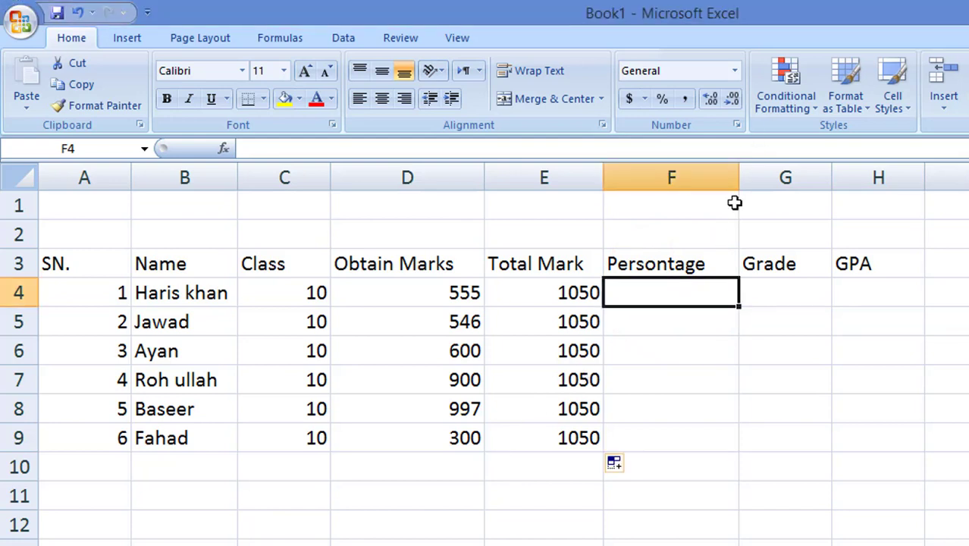
# Step: Enter the formula =(D4*100/E4) in F4 and fill it down to F9
pyautogui.click(693, 295)
pyautogui.write('=')
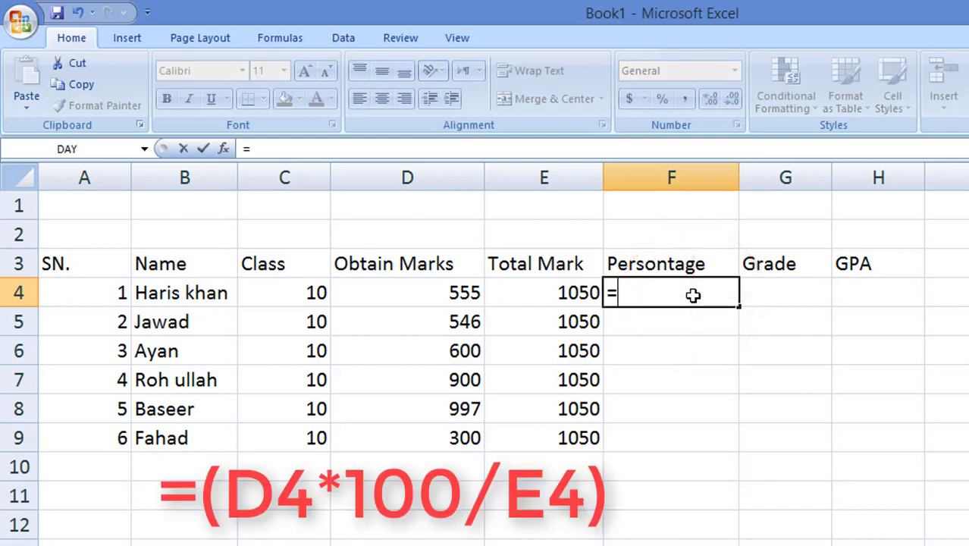
pyautogui.write('(')
pyautogui.click(426, 290)
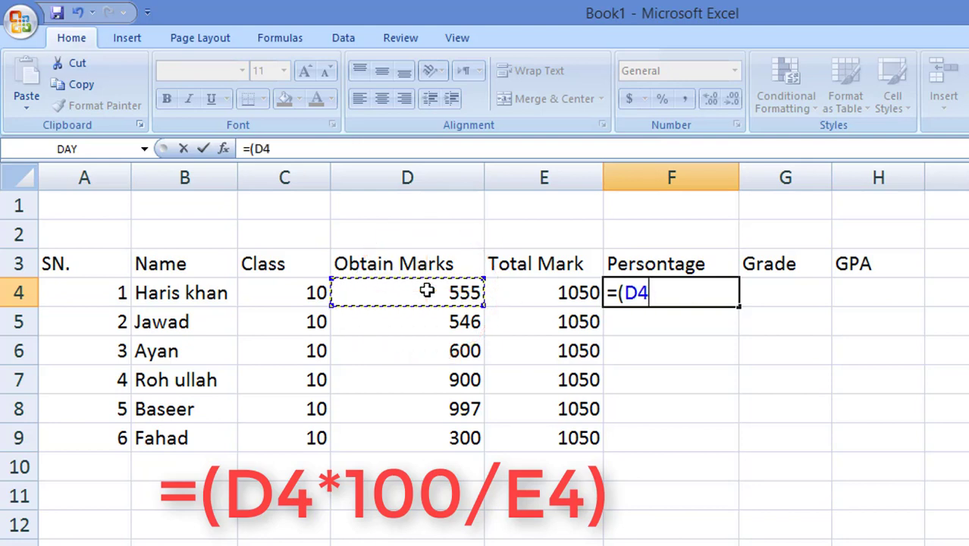
pyautogui.write('*')
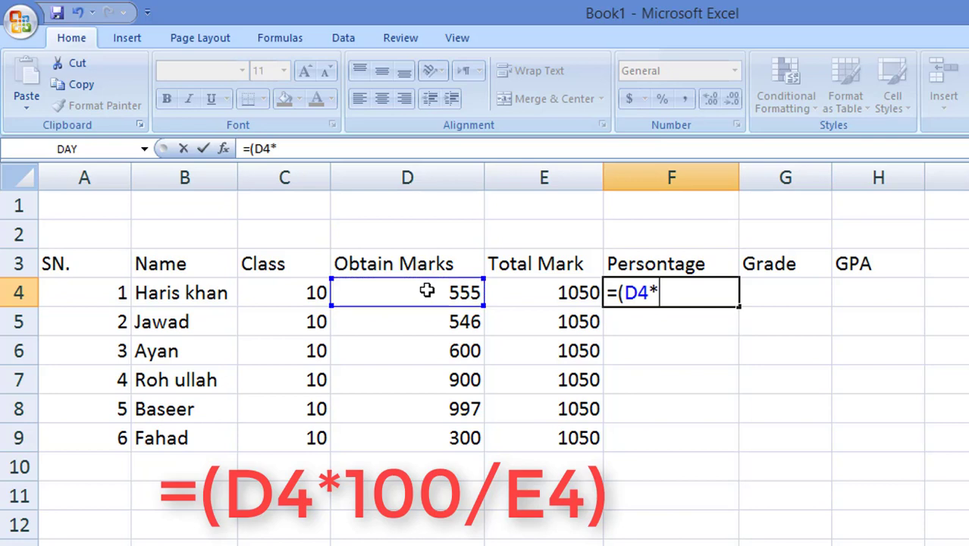
pyautogui.write('100')
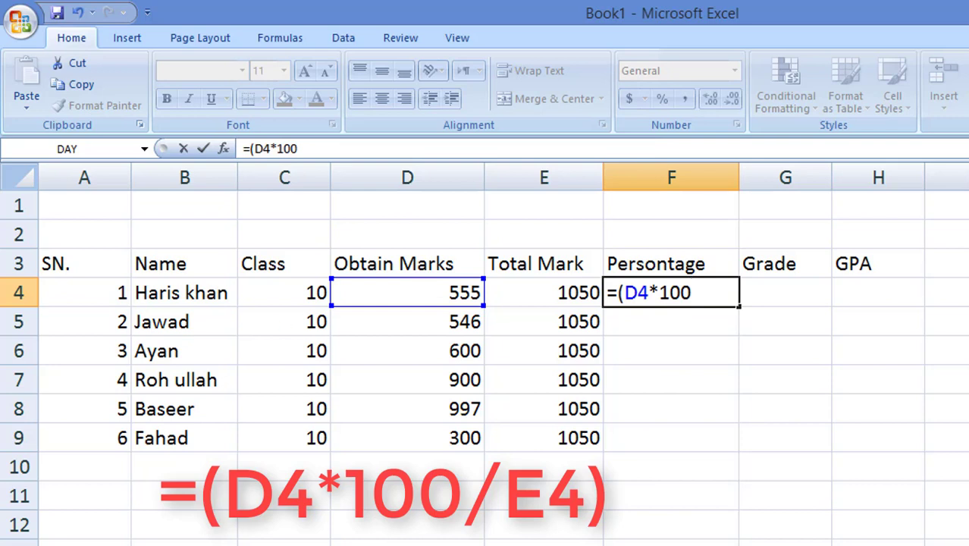
pyautogui.write('?')
pyautogui.press('BackSpace')
pyautogui.write('/')
pyautogui.click(556, 291)
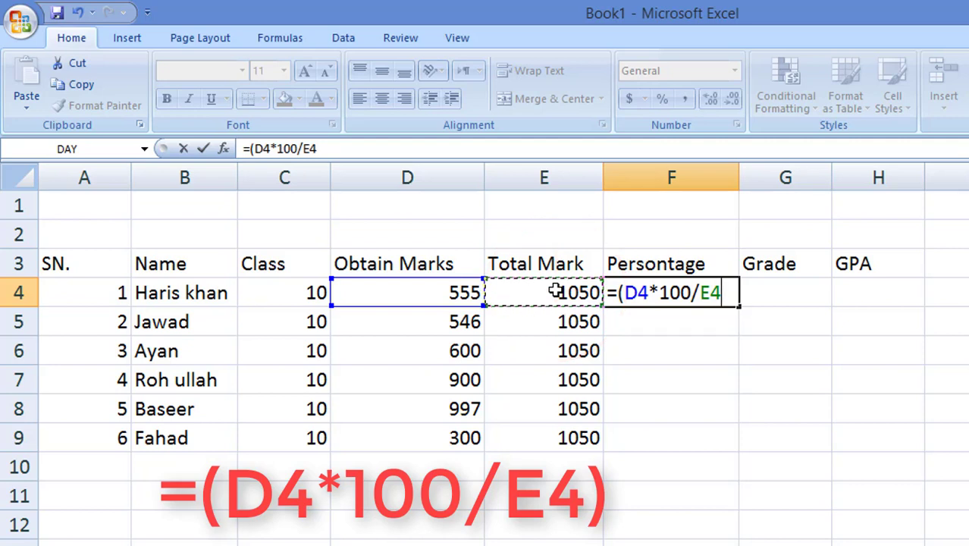
pyautogui.write(')')
pyautogui.press('Return')
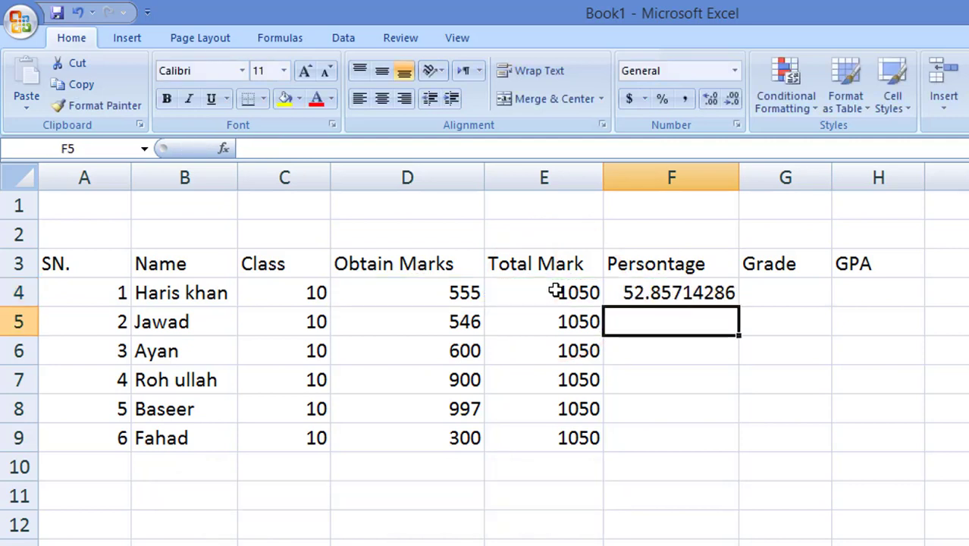
pyautogui.click(675, 290)
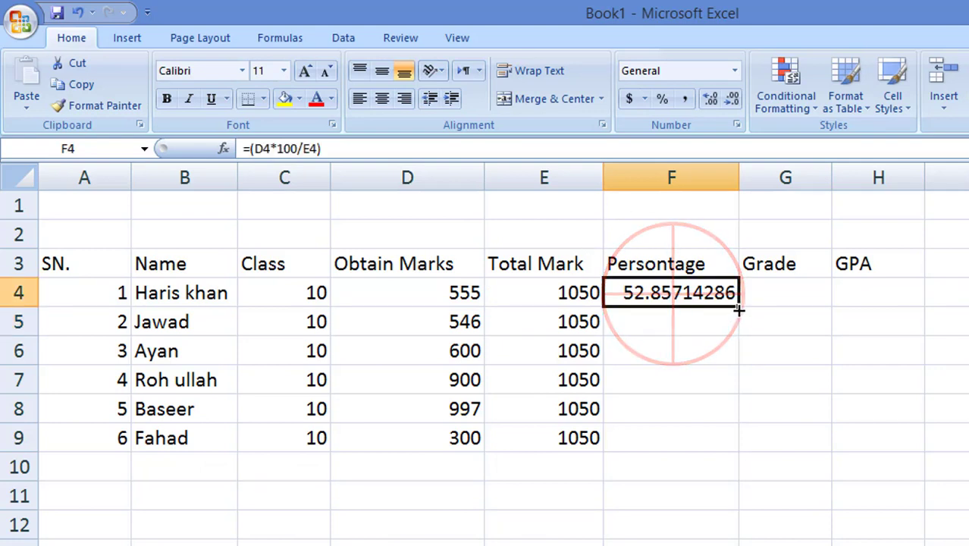
pyautogui.moveTo(739, 306)
pyautogui.mouseDown()
pyautogui.moveTo(721, 379)
pyautogui.moveTo(725, 451)
pyautogui.mouseUp()
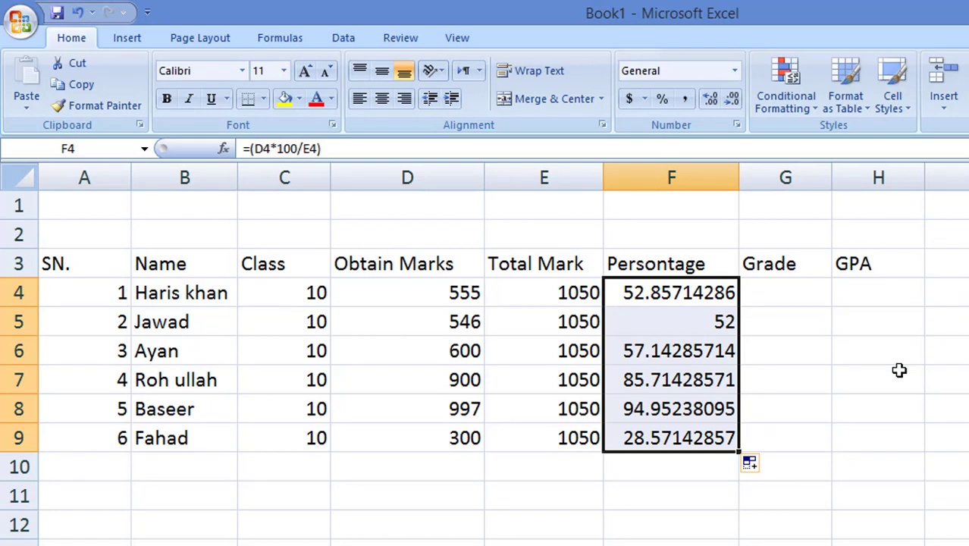
# Step: Type =IF( in G4 and click F4 as the logical test reference
pyautogui.click(788, 290)
pyautogui.write('=i')
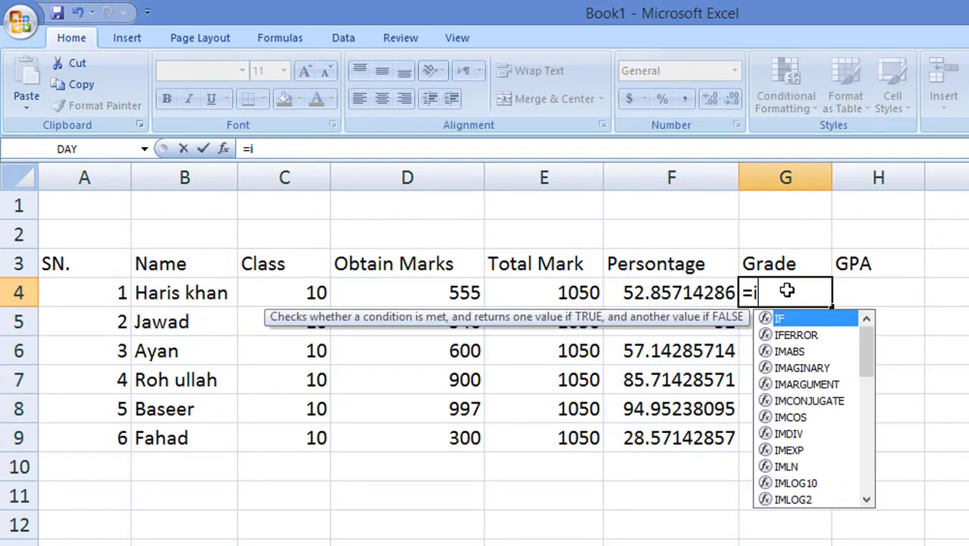
pyautogui.write('f')
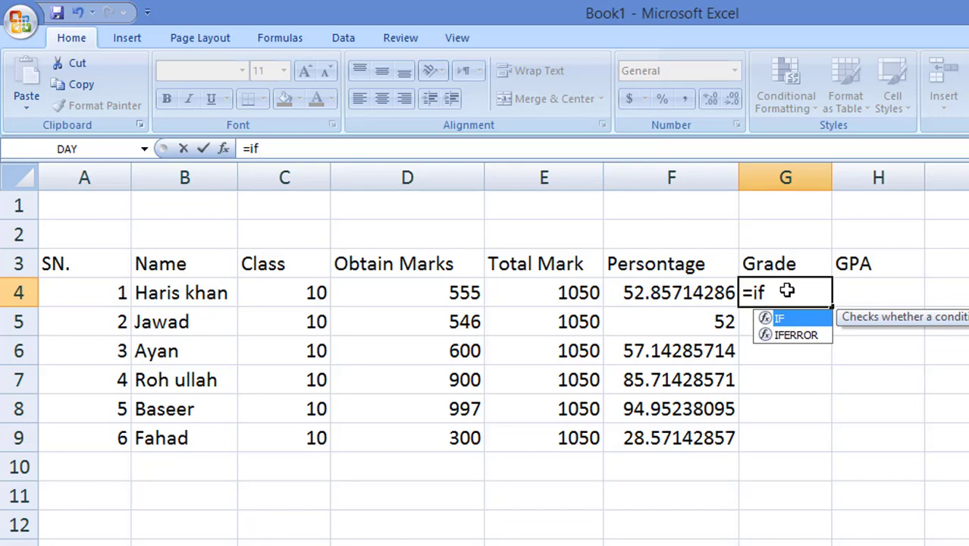
pyautogui.write('(')
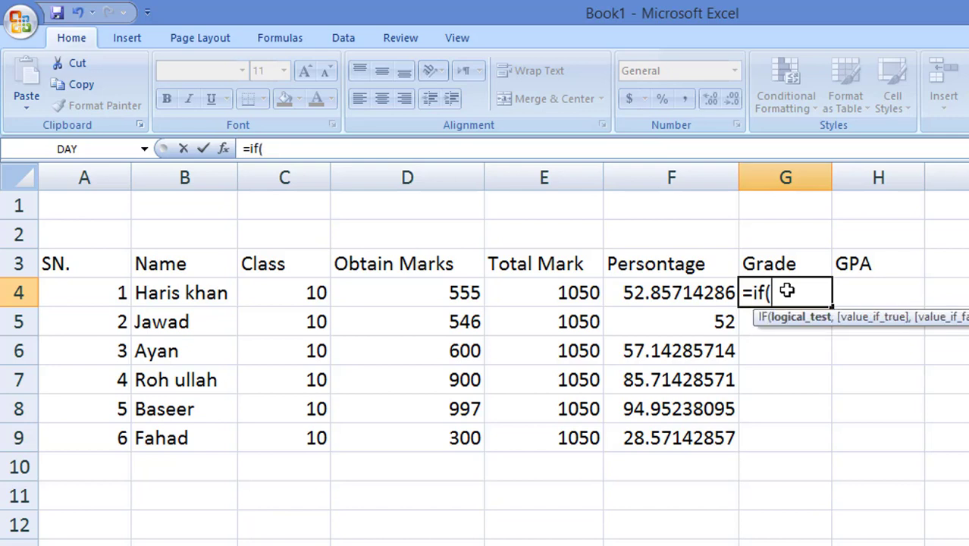
pyautogui.click(659, 296)
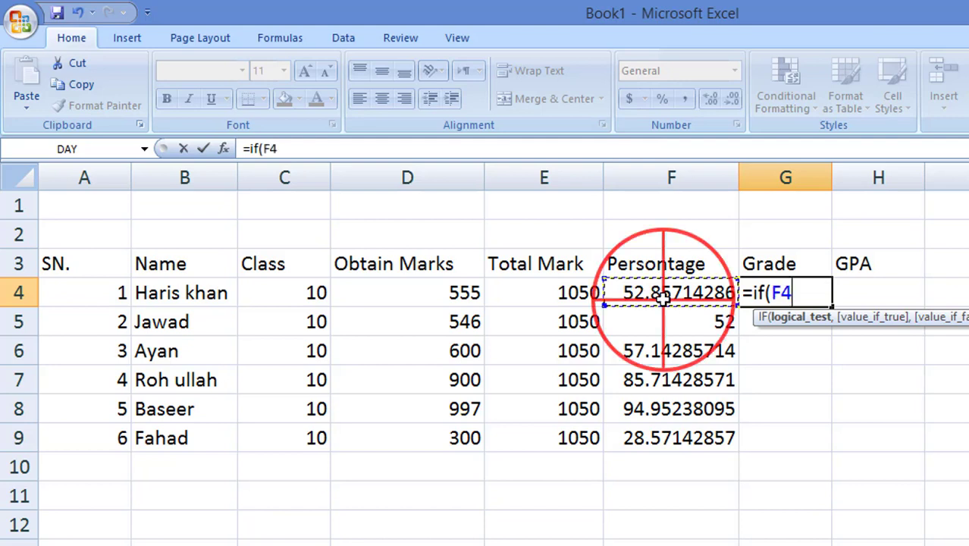
pyautogui.click(827, 301)
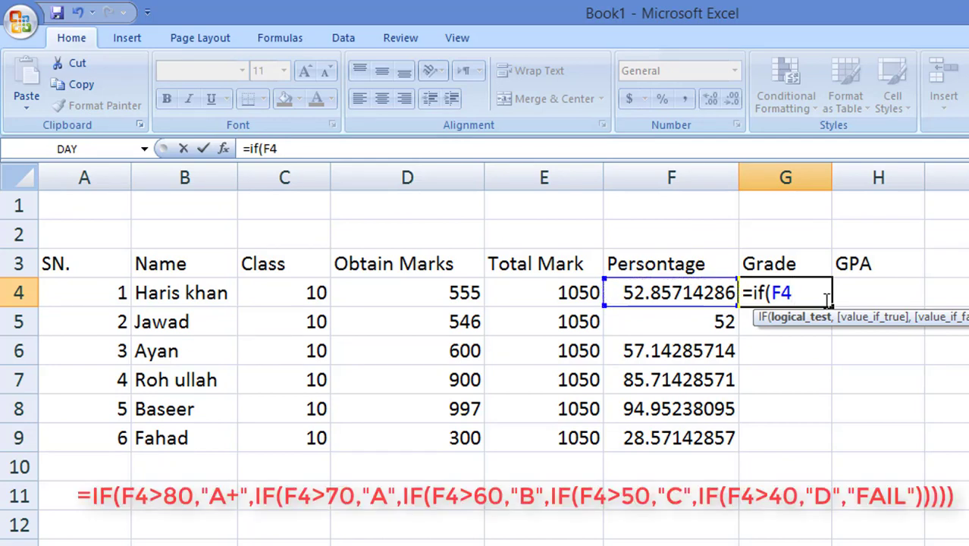
# Step: Add the >80 test returning "A+" to the G4 formula and begin a nested IF
pyautogui.write('>80')
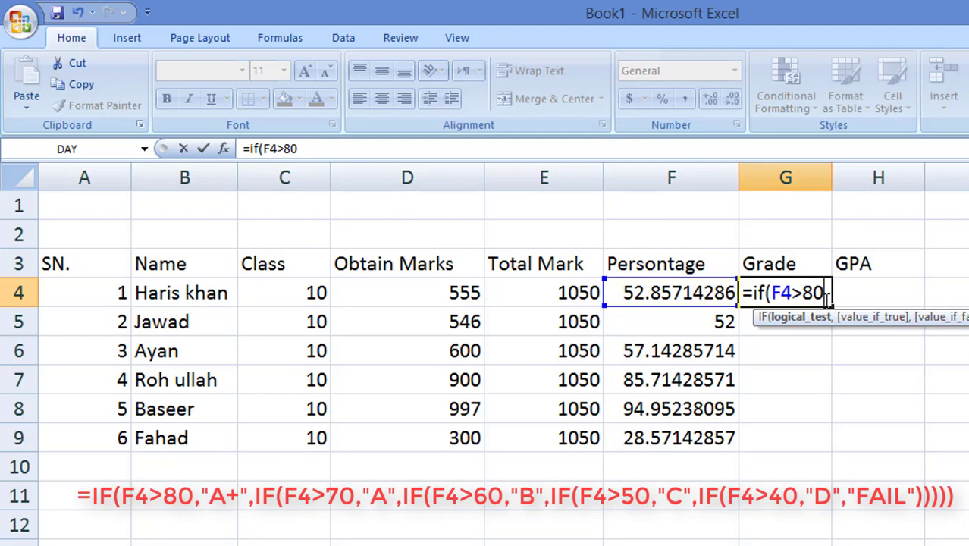
pyautogui.write(',')
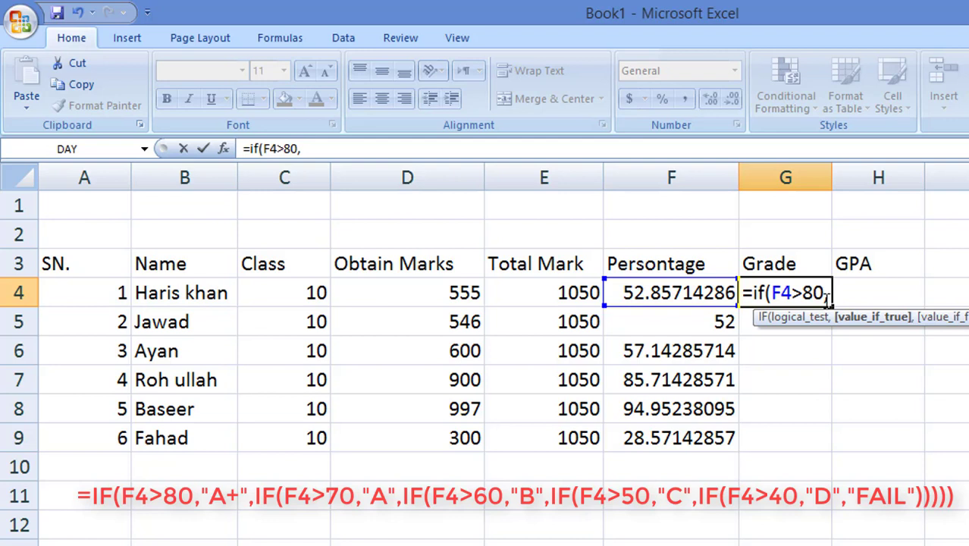
pyautogui.write('A')
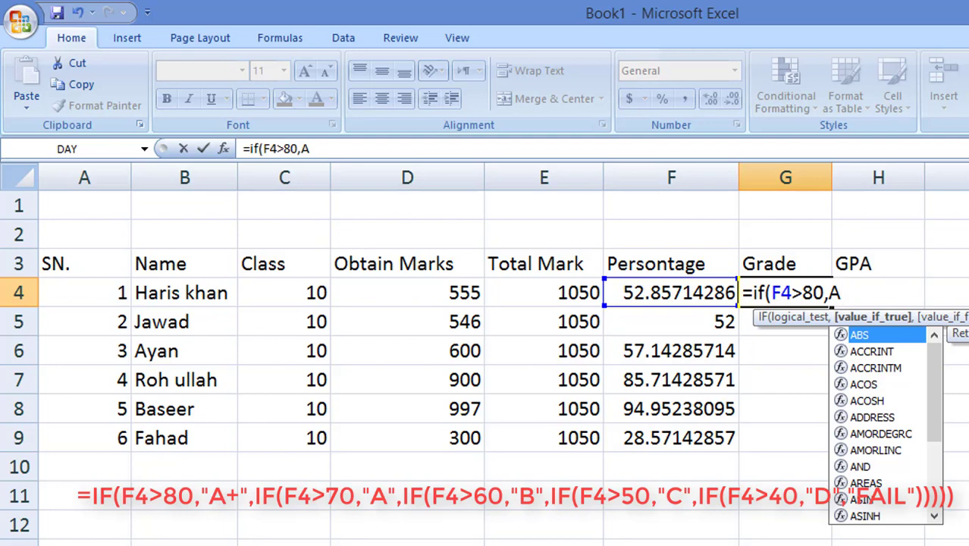
pyautogui.press('BackSpace')
pyautogui.press('BackSpace')
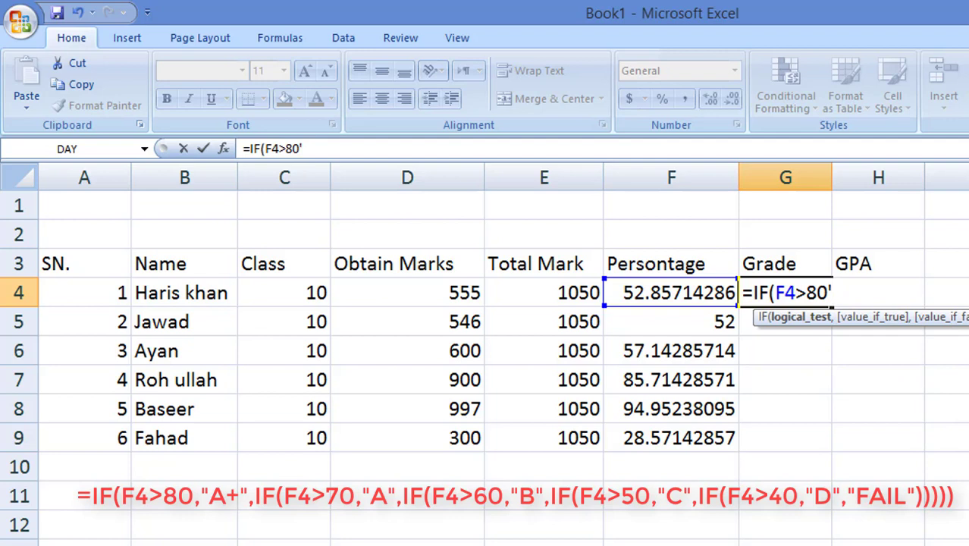
pyautogui.write('"A+"')
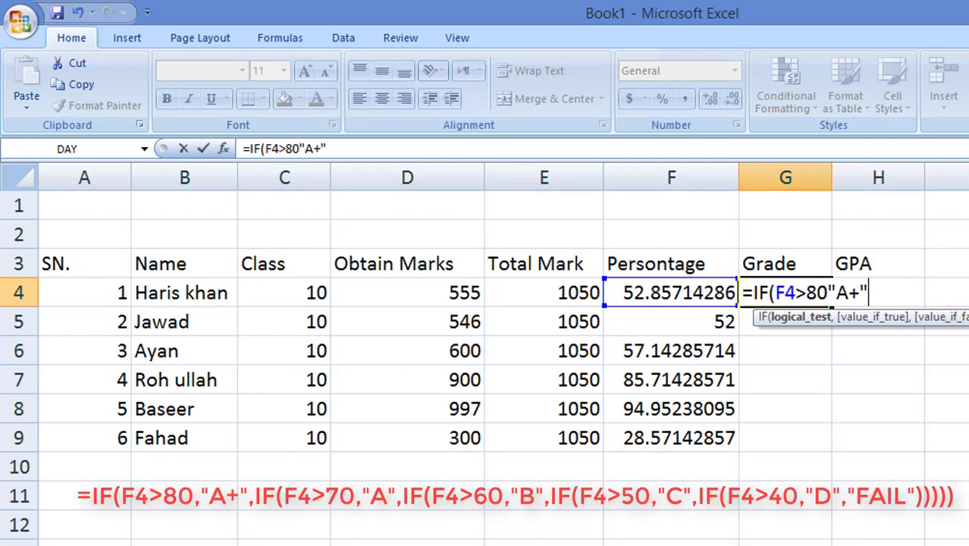
pyautogui.write(',')
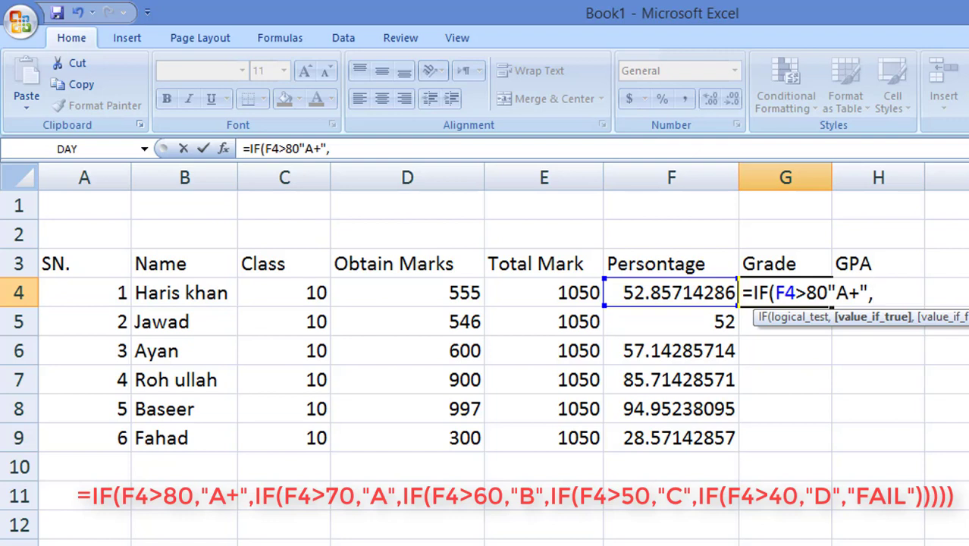
pyautogui.write('I')
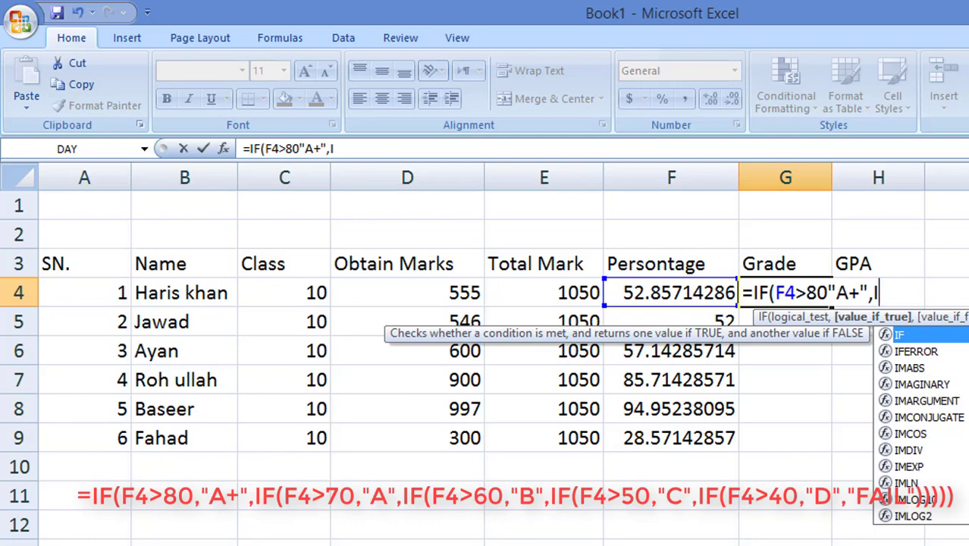
pyautogui.write('F')
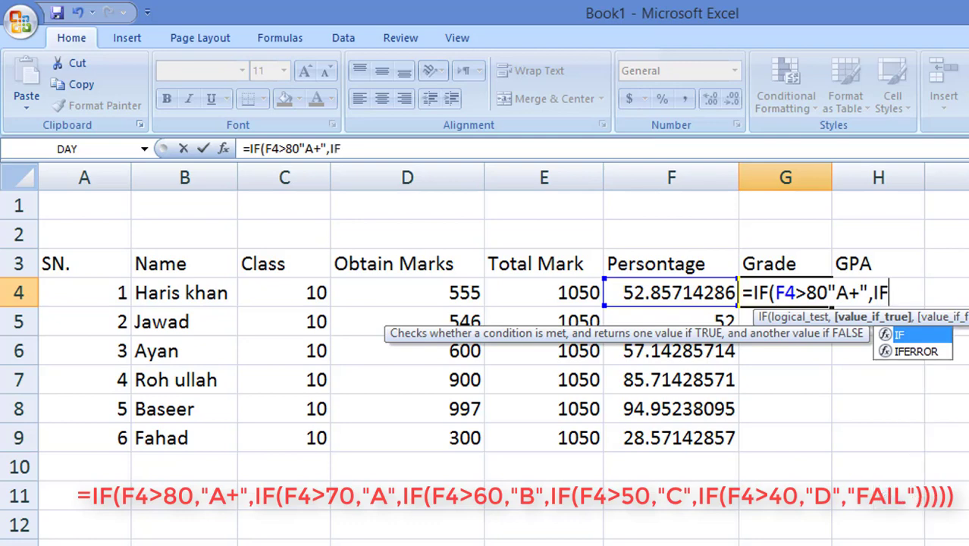
pyautogui.write('(')
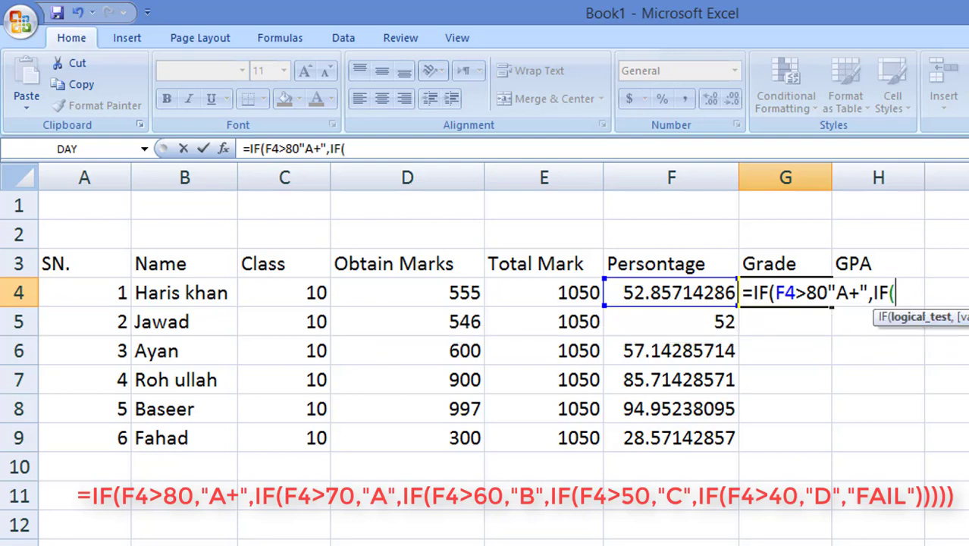
# Step: Nest a second test IF(F4>70, into G4's formula after the "A+" result
pyautogui.click(661, 291)
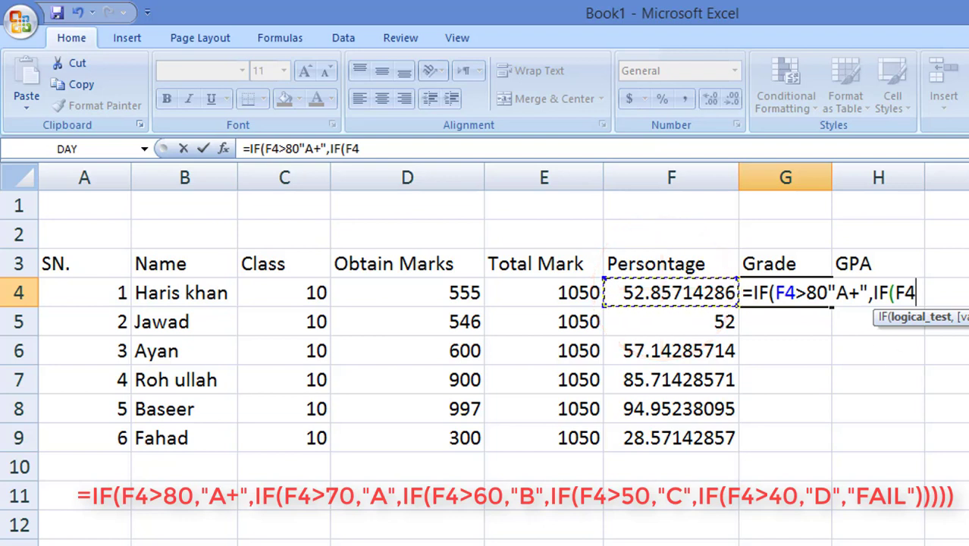
pyautogui.write('>')
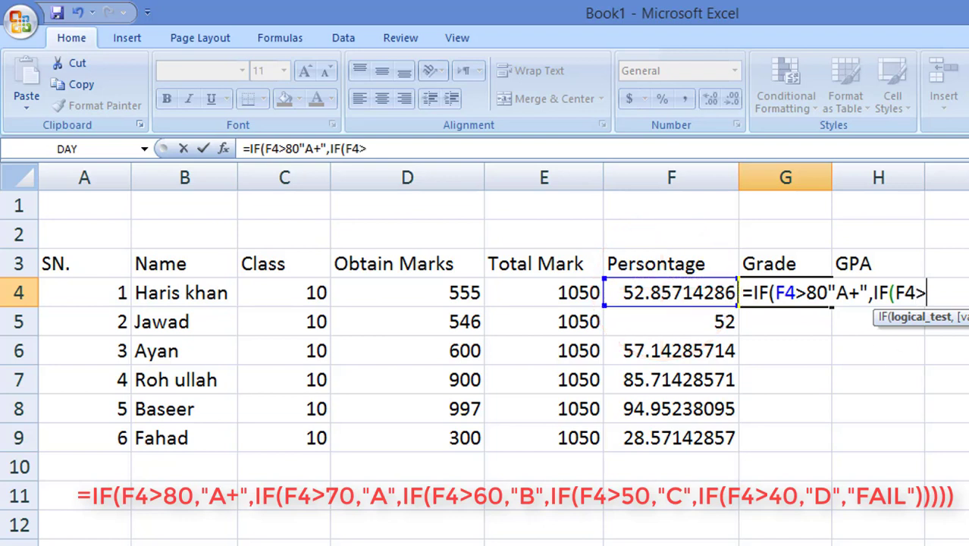
pyautogui.write('70')
pyautogui.write(',')
pyautogui.press('Left')
pyautogui.press('Left')
pyautogui.press('Left')
pyautogui.press('Left')
pyautogui.press('Left')
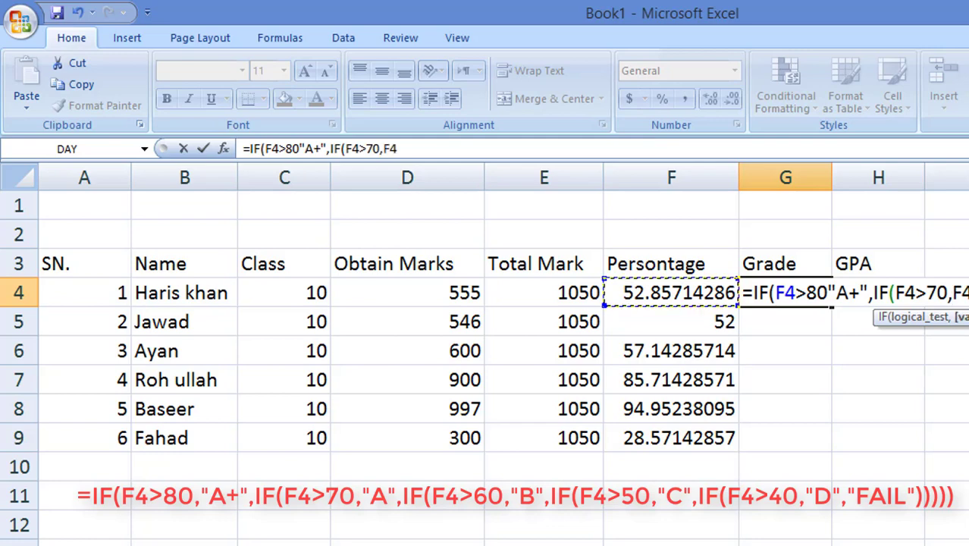
pyautogui.press('Left')
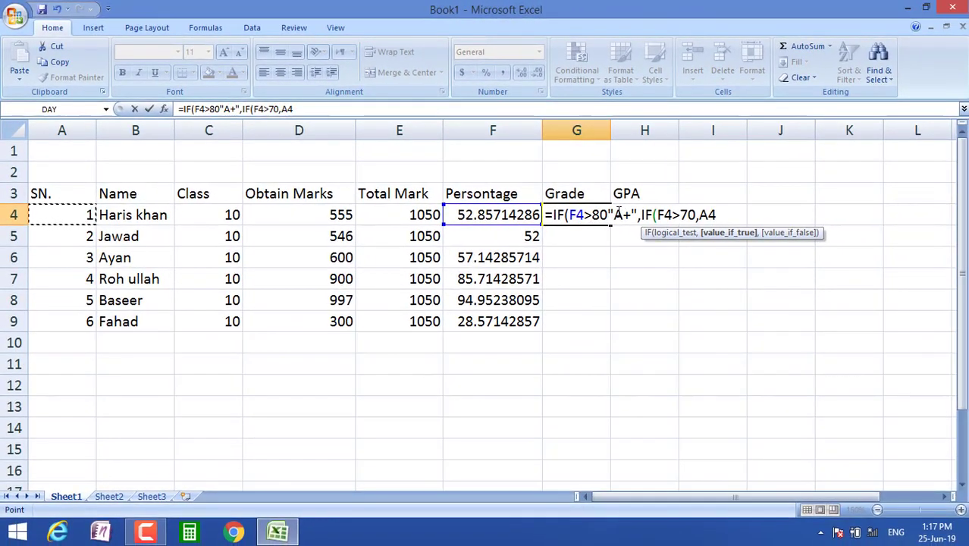
# Step: Add the missing comma, then have percentages above 70 return "A" and start another IF
pyautogui.click(619, 214)
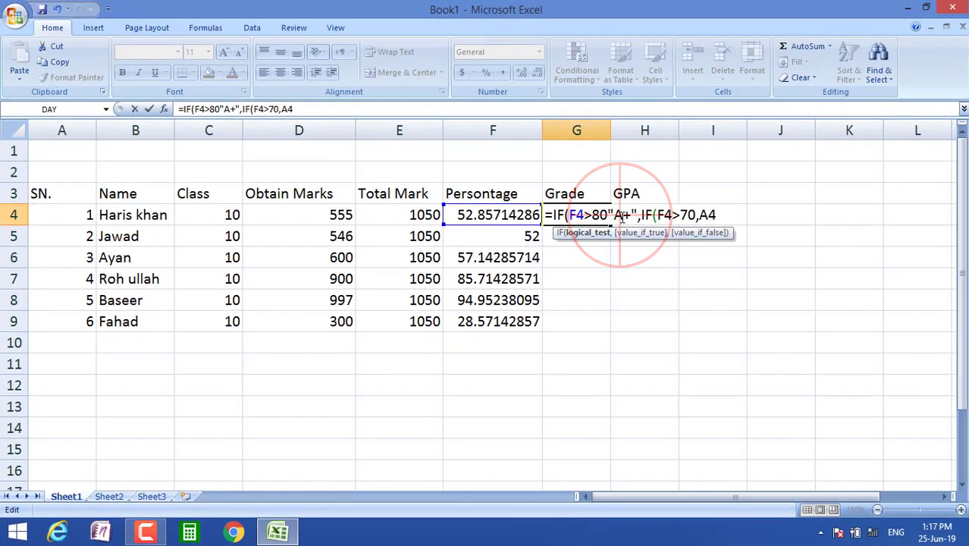
pyautogui.write(',')
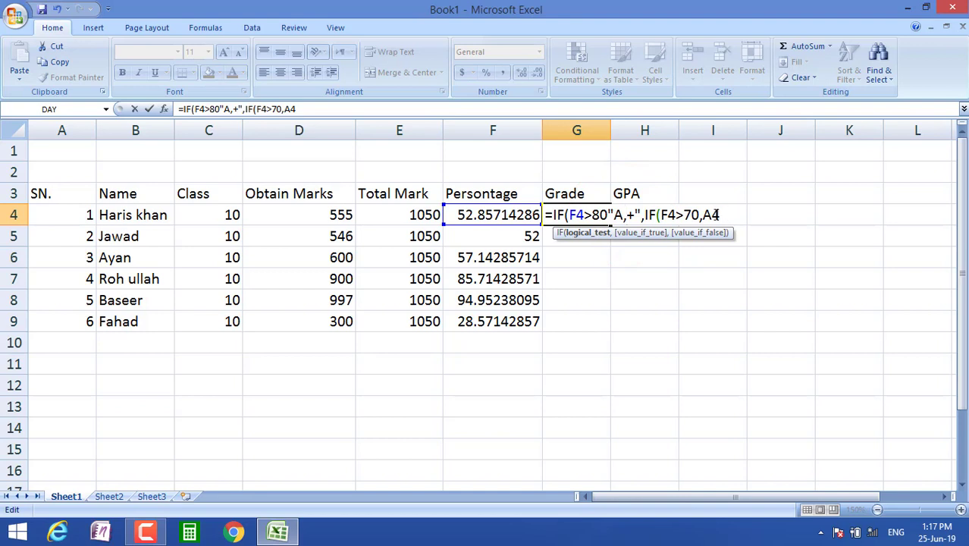
pyautogui.click(707, 215)
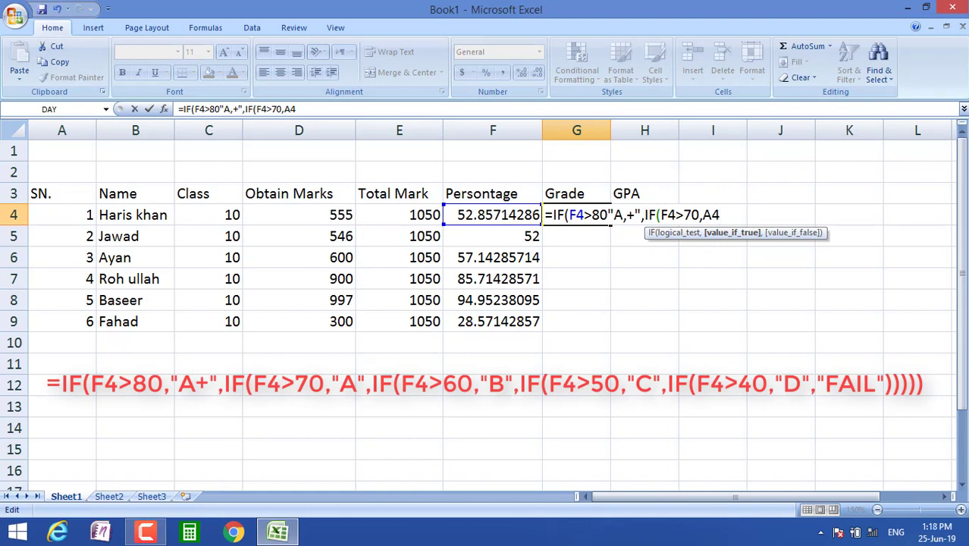
pyautogui.press('BackSpace')
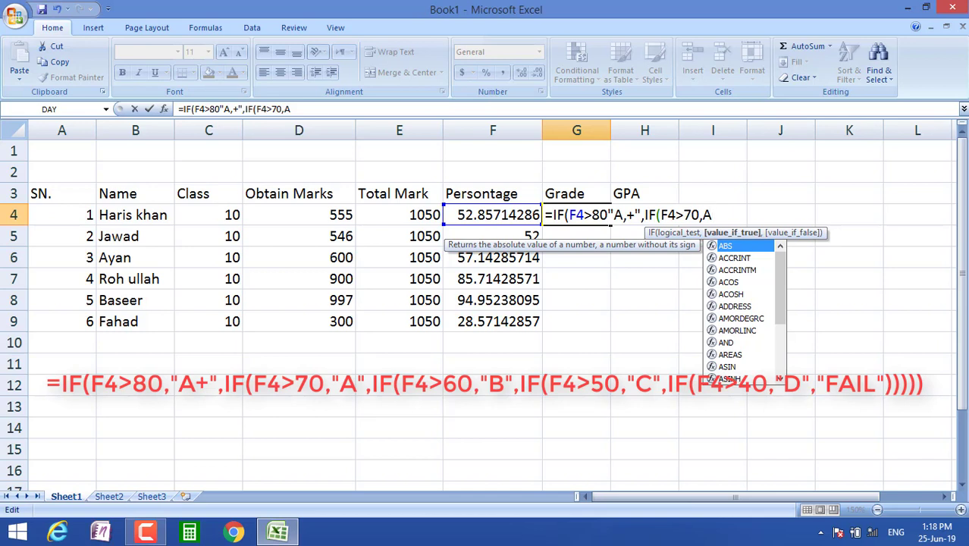
pyautogui.press('BackSpace')
pyautogui.write('"A"')
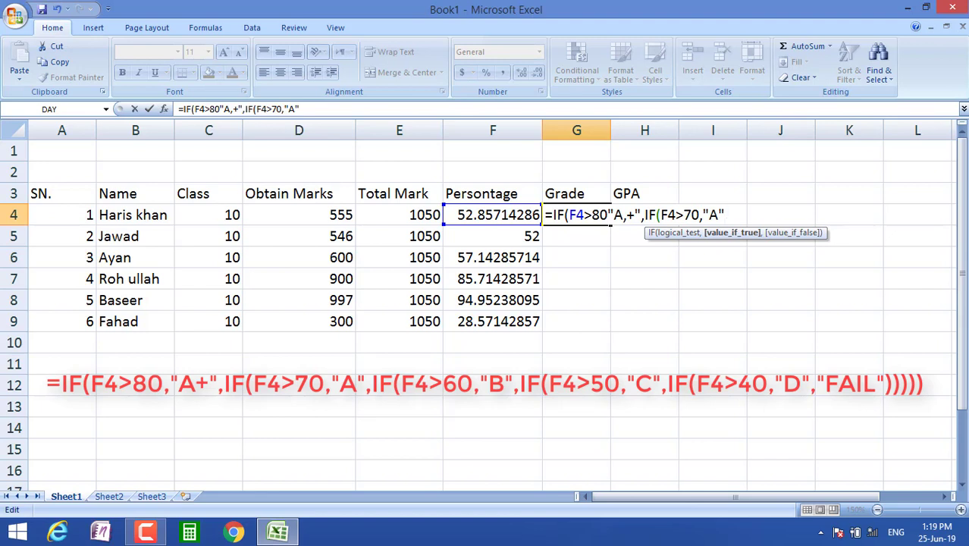
pyautogui.write(',')
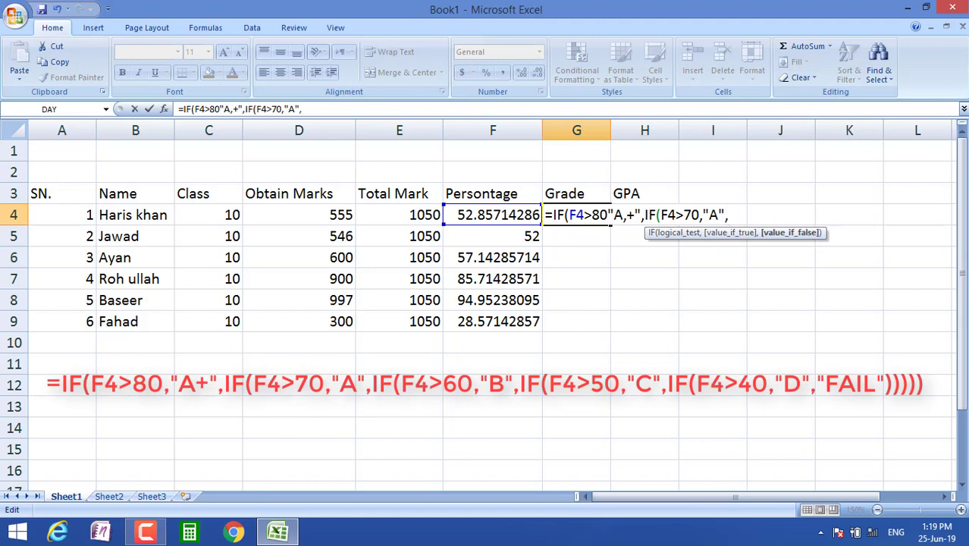
pyautogui.write('IF')
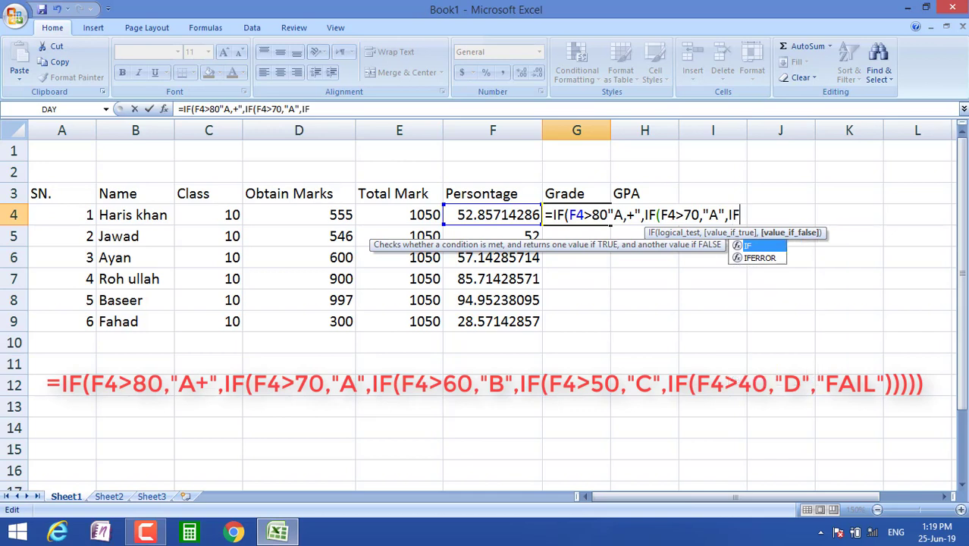
pyautogui.write('(')
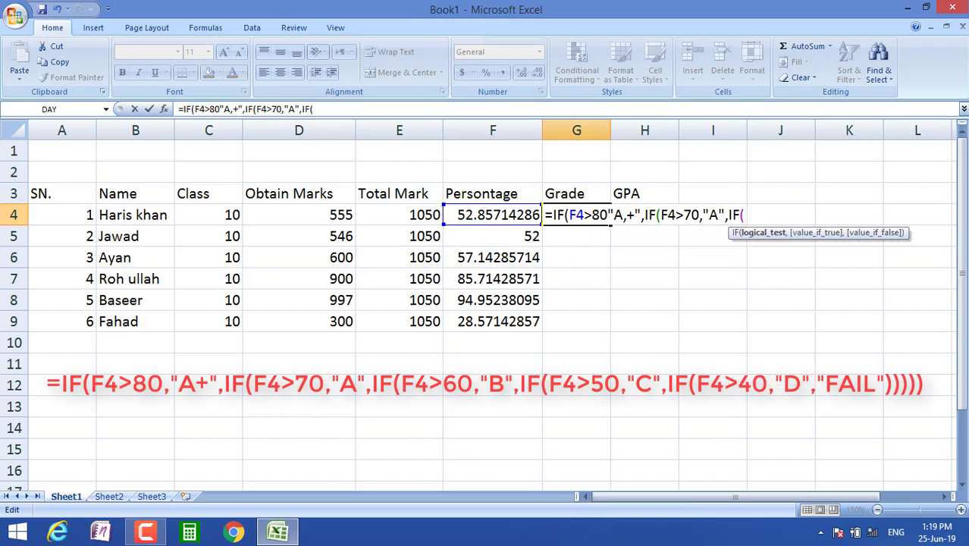
# Step: Add the test F4>60 returning "B", then begin the next nested IF
pyautogui.click(494, 214)
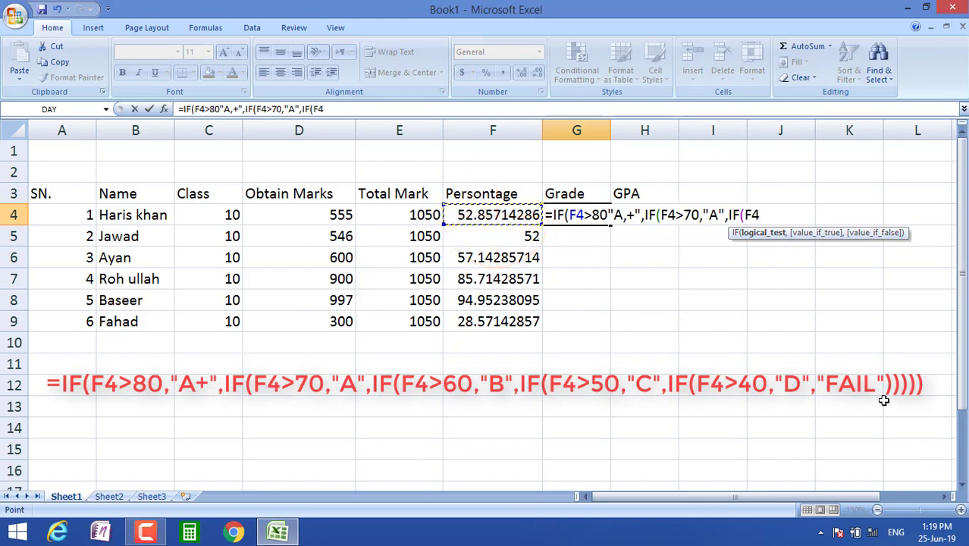
pyautogui.write('>')
pyautogui.write('6')
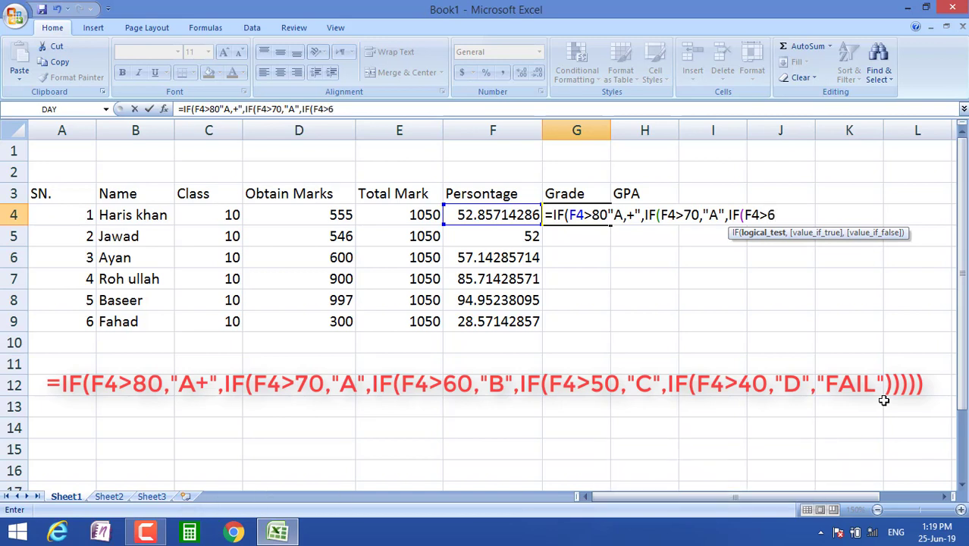
pyautogui.write('0,')
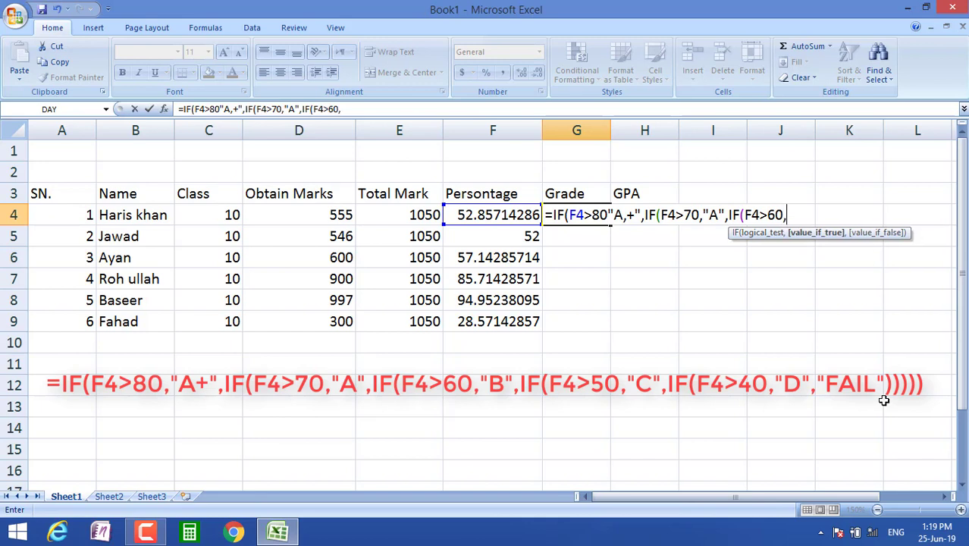
pyautogui.write('"B",')
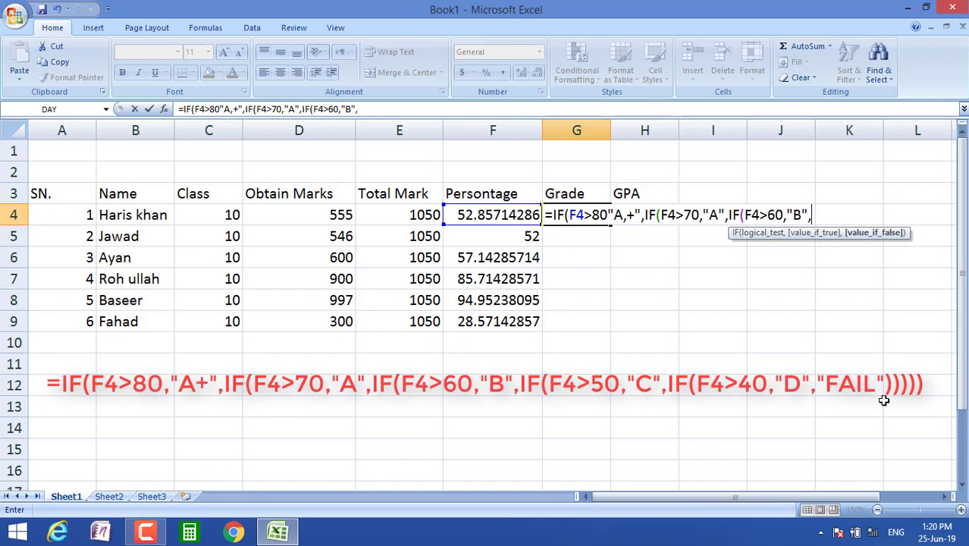
pyautogui.write('I')
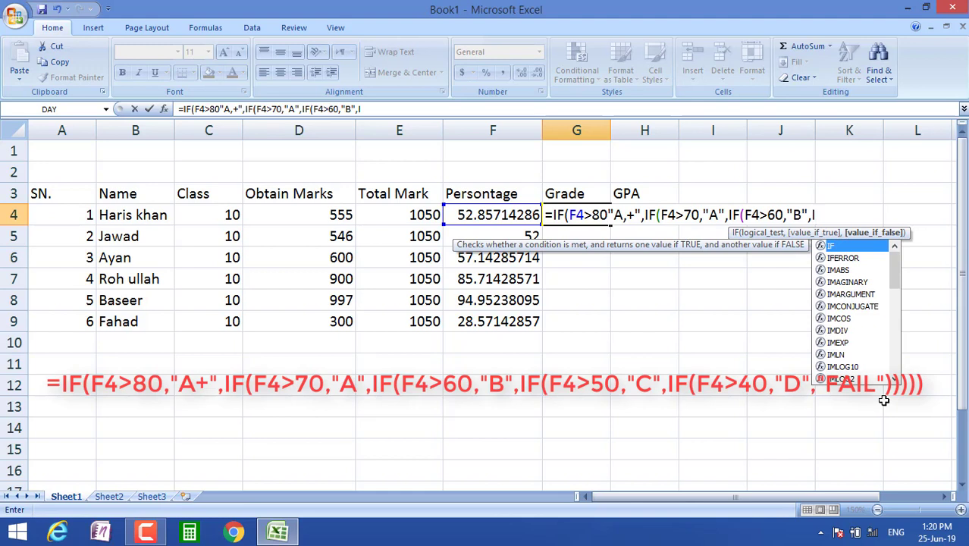
pyautogui.write('F')
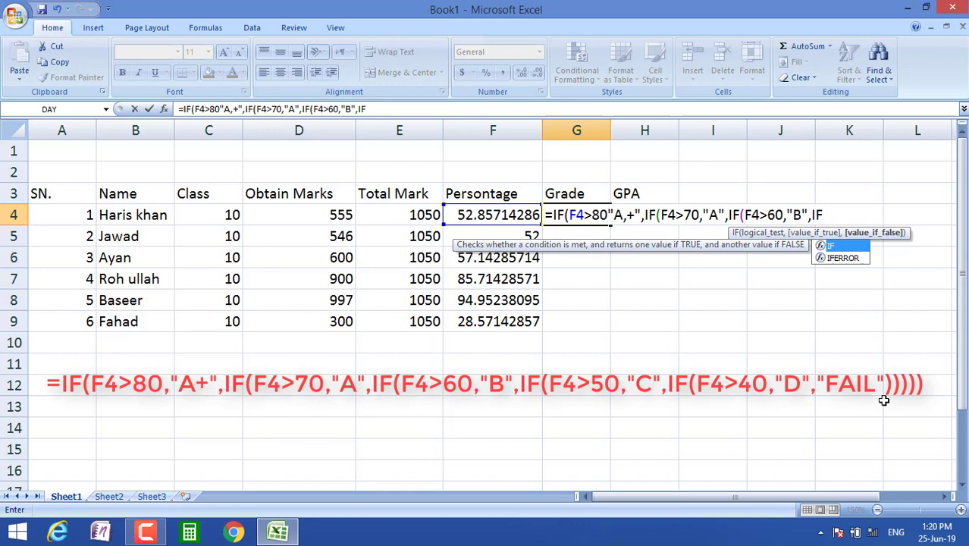
pyautogui.write('(')
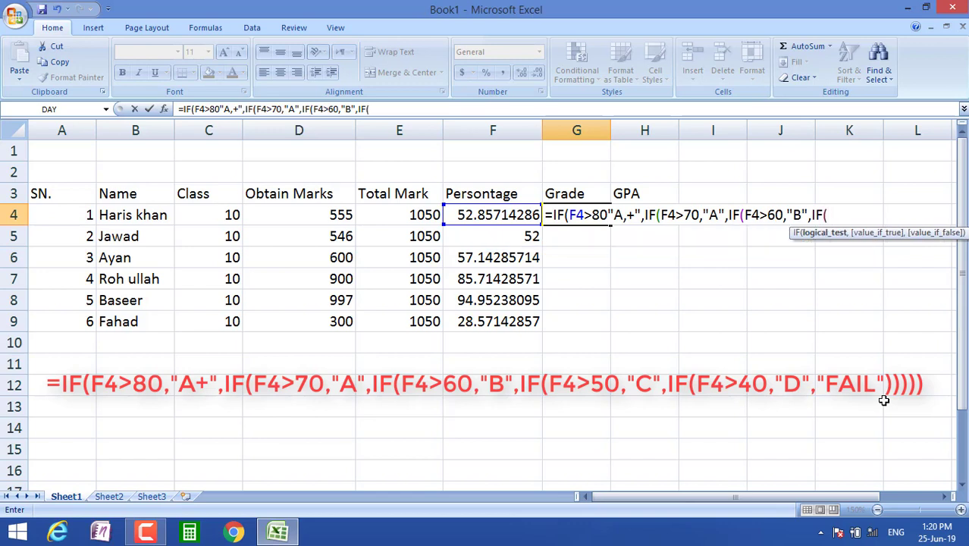
# Step: Add the test F4>50 returning "C" to the G4 grade formula
pyautogui.click(505, 211)
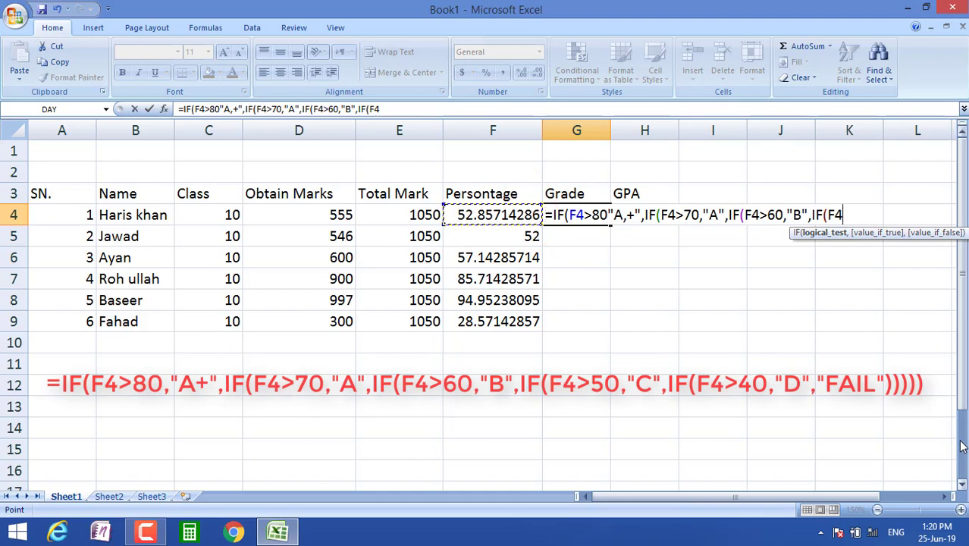
pyautogui.write('>')
pyautogui.write('50,')
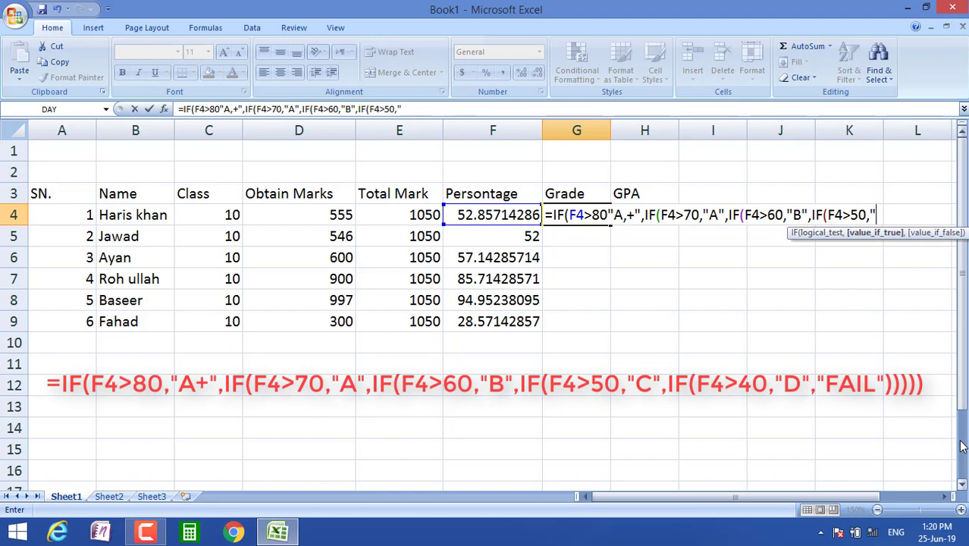
pyautogui.write('"C"')
# Step: Finish the formula with F4>40 giving "D", otherwise "FAIL", closing all brackets
pyautogui.write(',I')
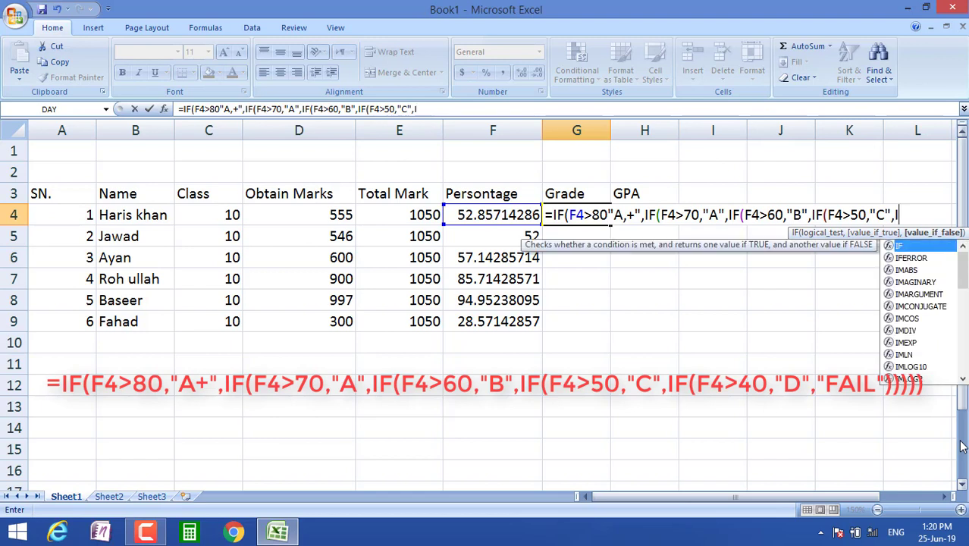
pyautogui.write('F(')
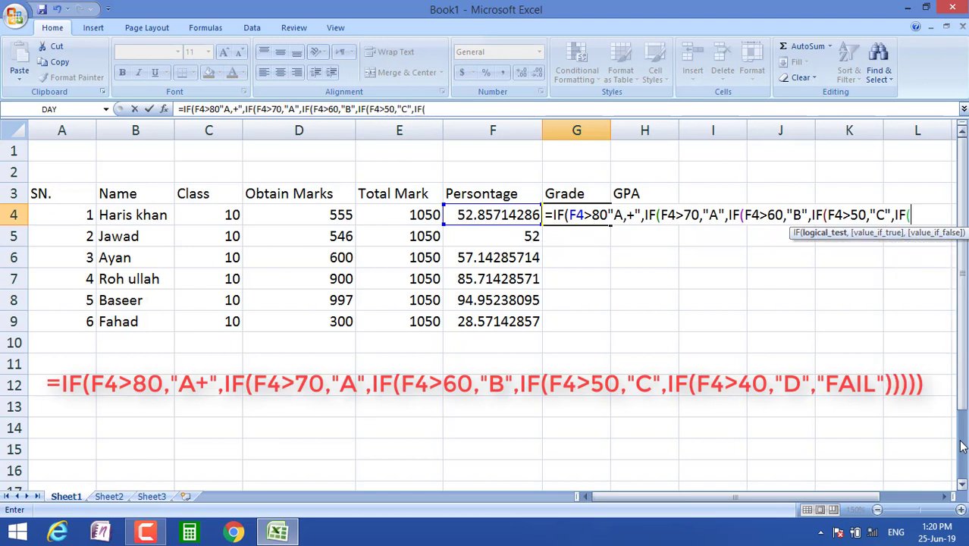
pyautogui.click(491, 212)
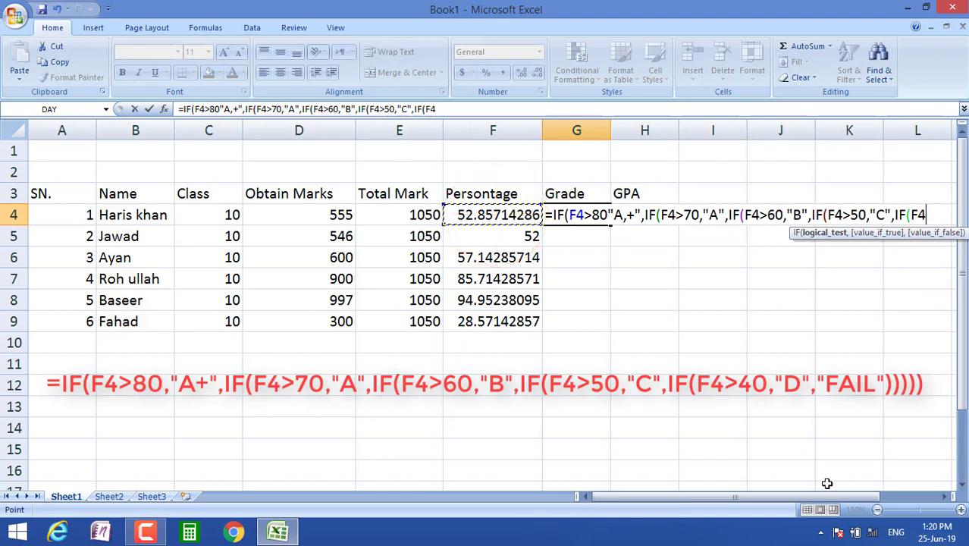
pyautogui.write('>')
pyautogui.write('40')
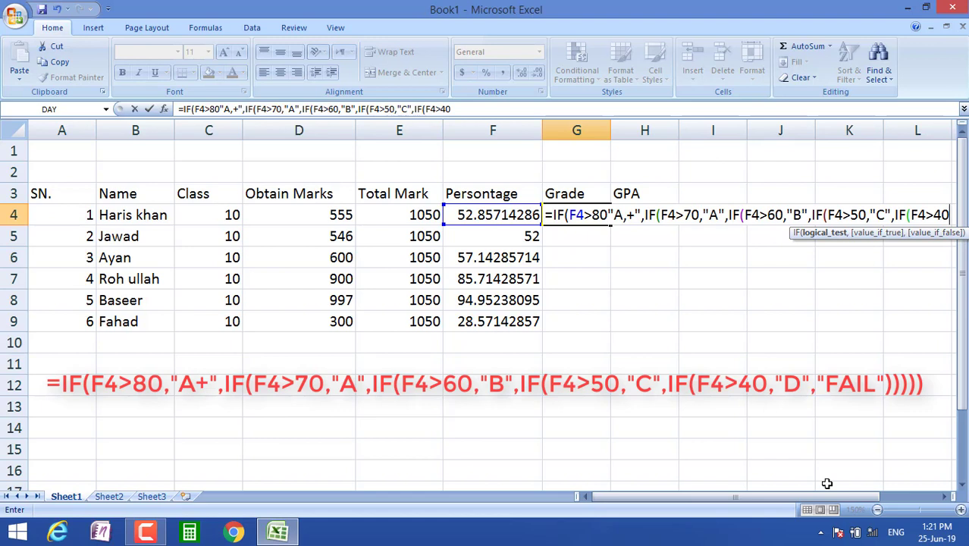
pyautogui.write(',')
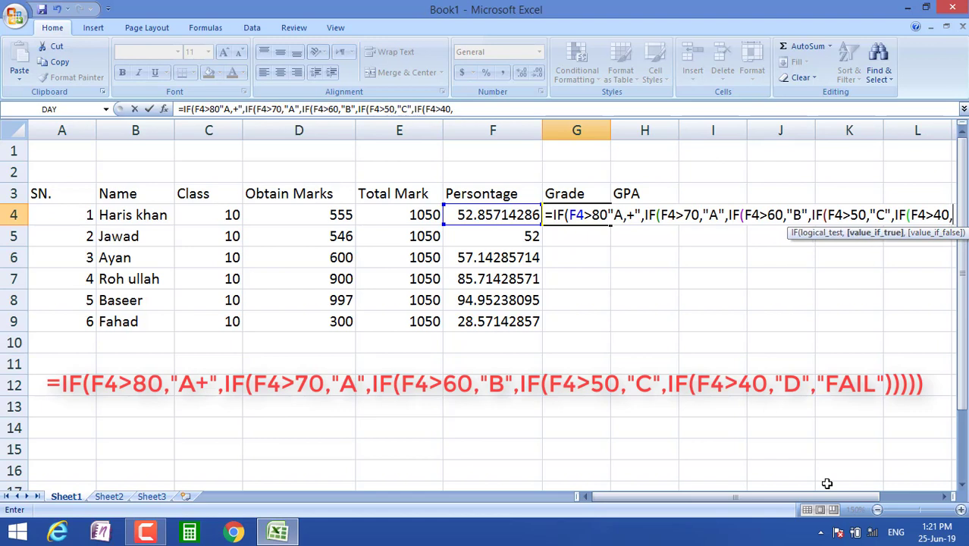
pyautogui.write('D')
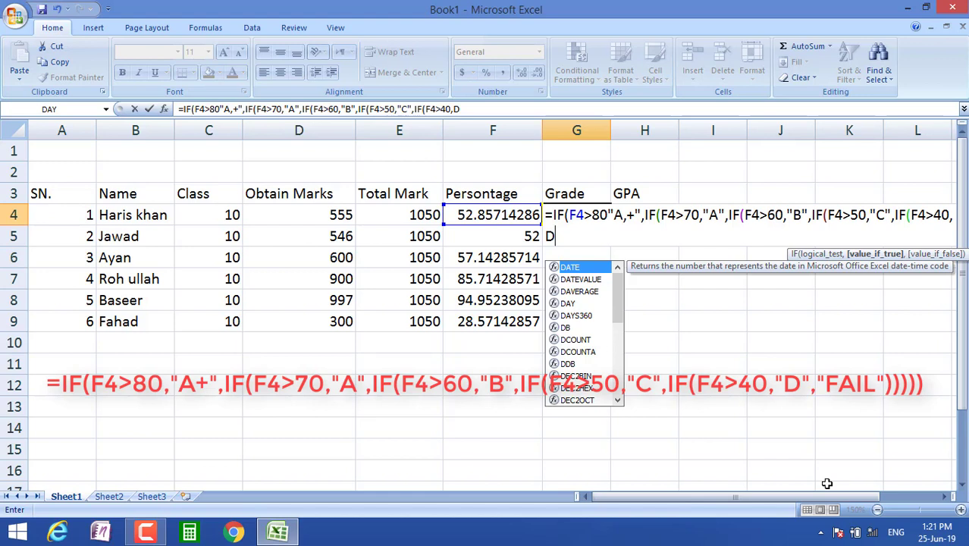
pyautogui.press('BackSpace')
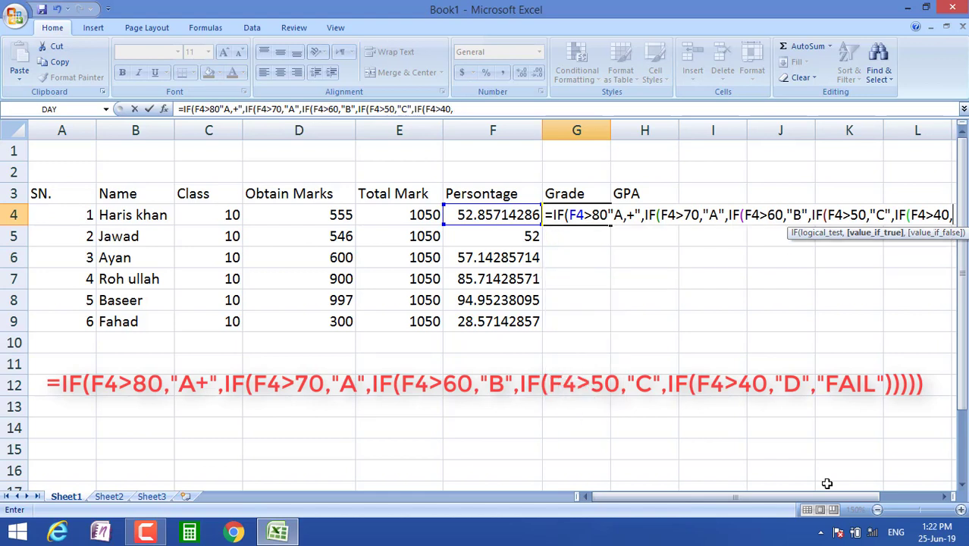
pyautogui.write('"')
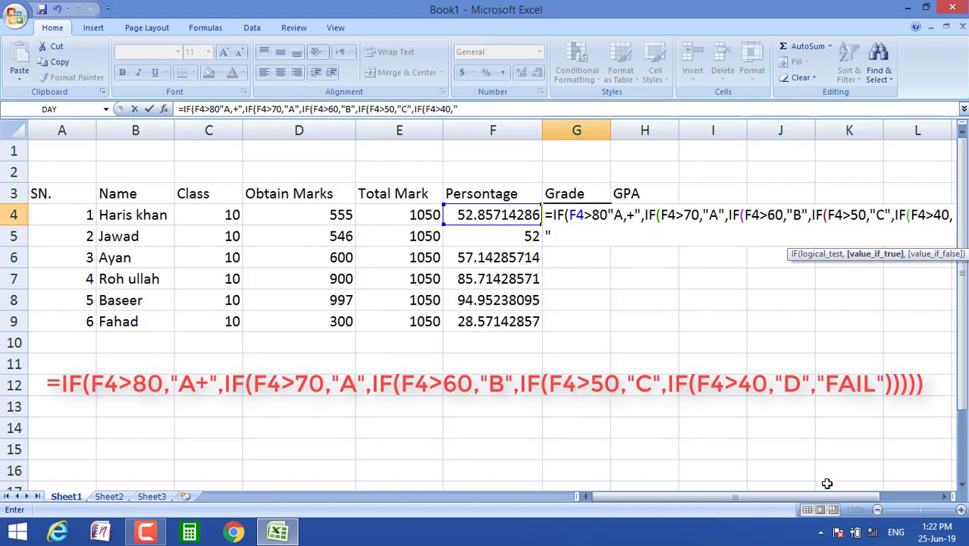
pyautogui.write('D",')
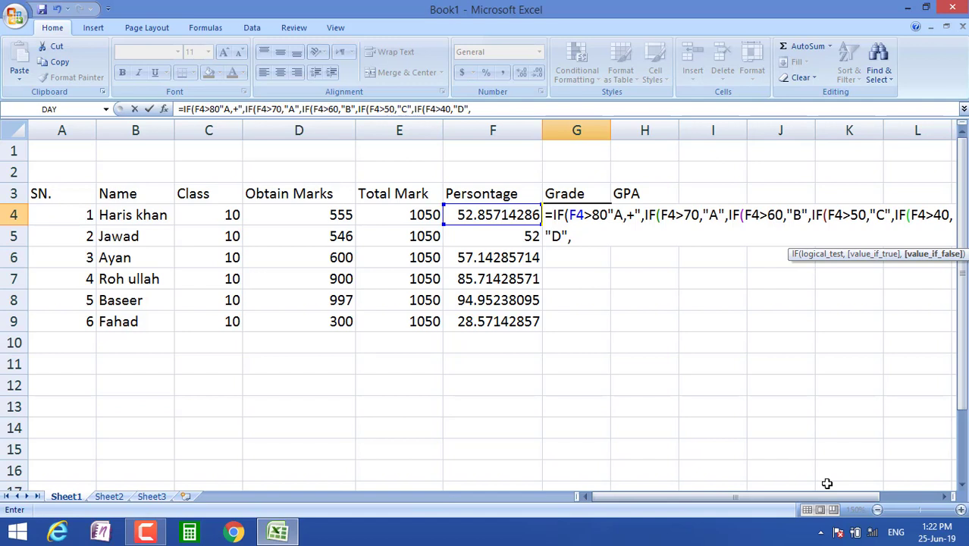
pyautogui.write('"FAIL"')
pyautogui.write(')))))')
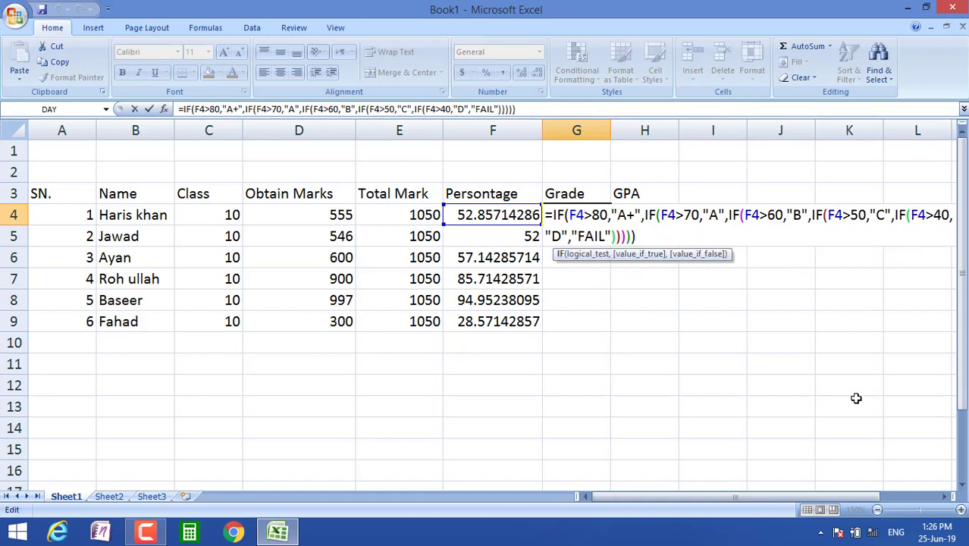
pyautogui.press('Return')
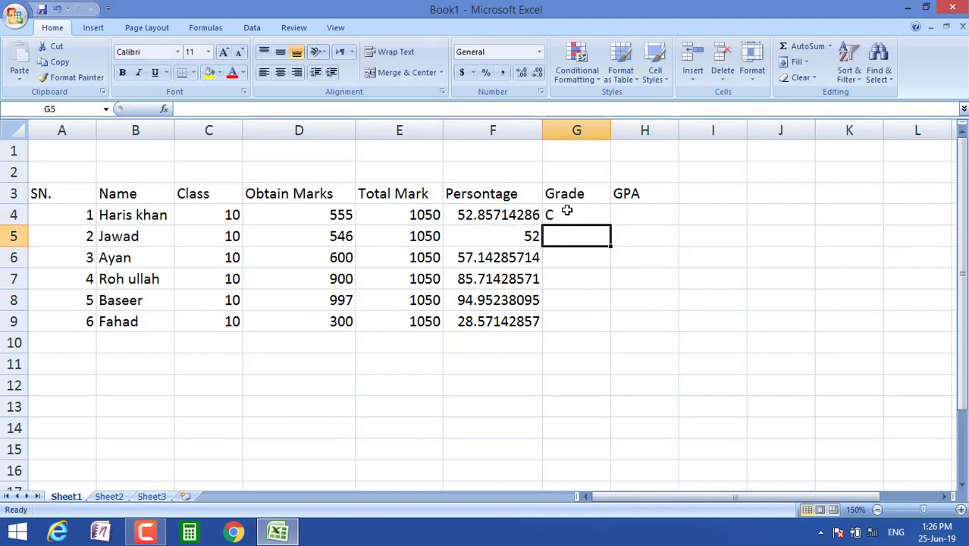
# Step: Copy the grade formula down to G9 and enter the GPA =(F4/25) in H4
pyautogui.click(589, 216)
pyautogui.moveTo(609, 226); pyautogui.dragTo(604, 326)
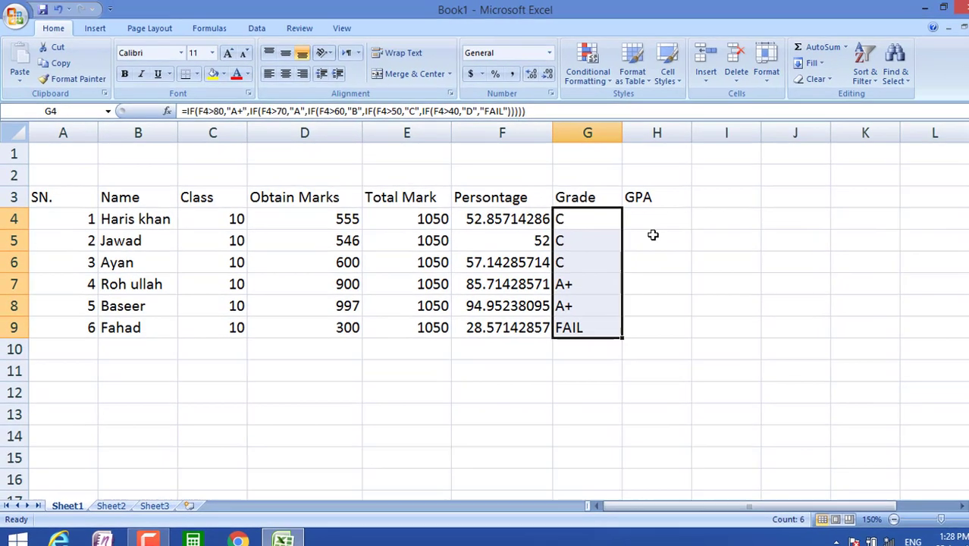
pyautogui.click(642, 218)
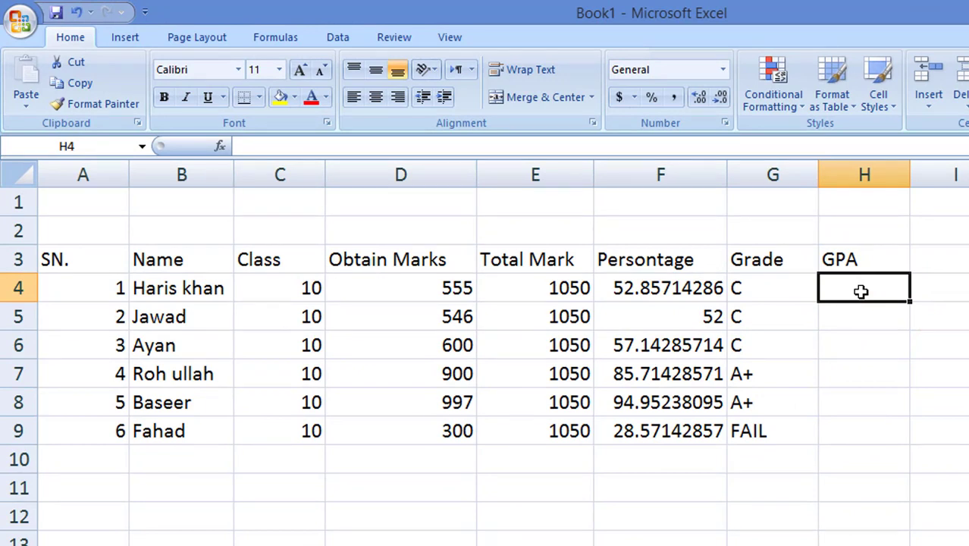
pyautogui.write('=')
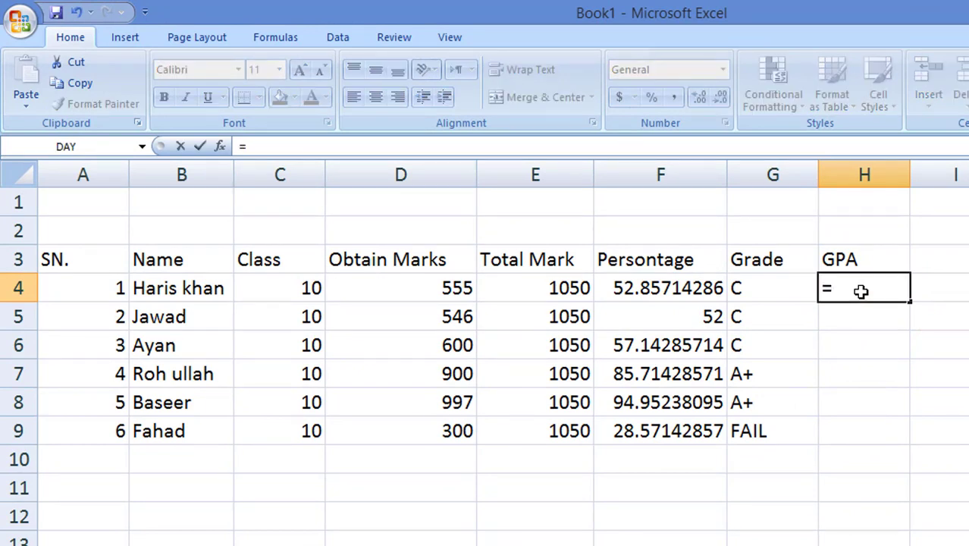
pyautogui.write('(')
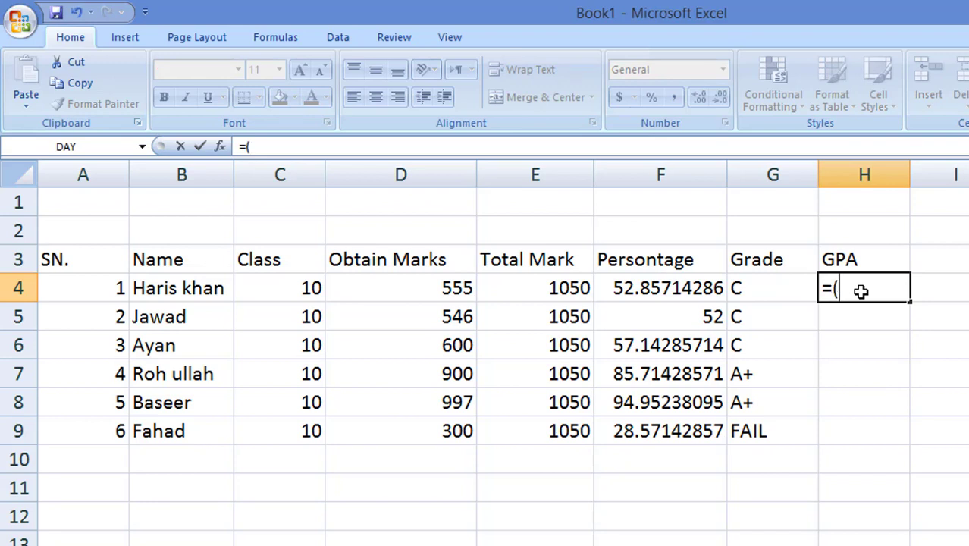
pyautogui.click(646, 288)
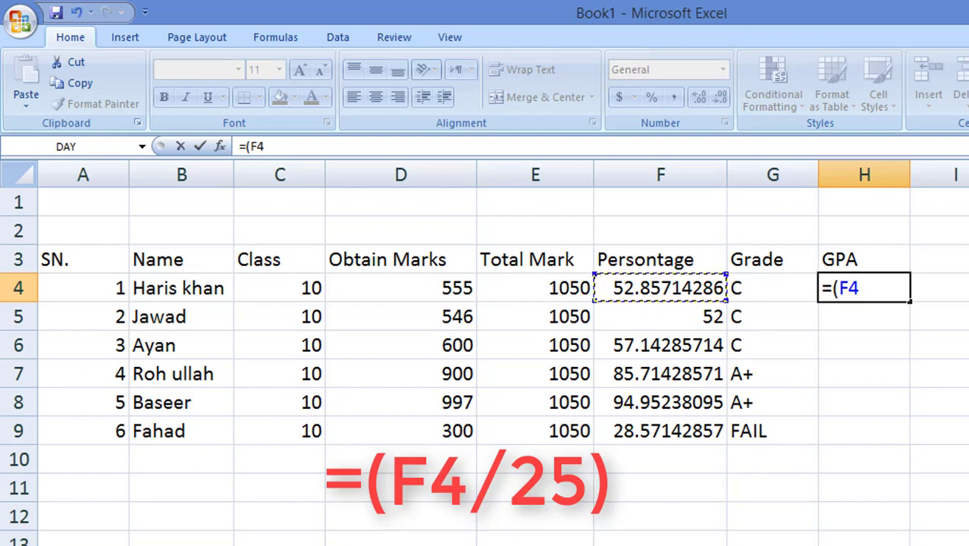
pyautogui.write('/25')
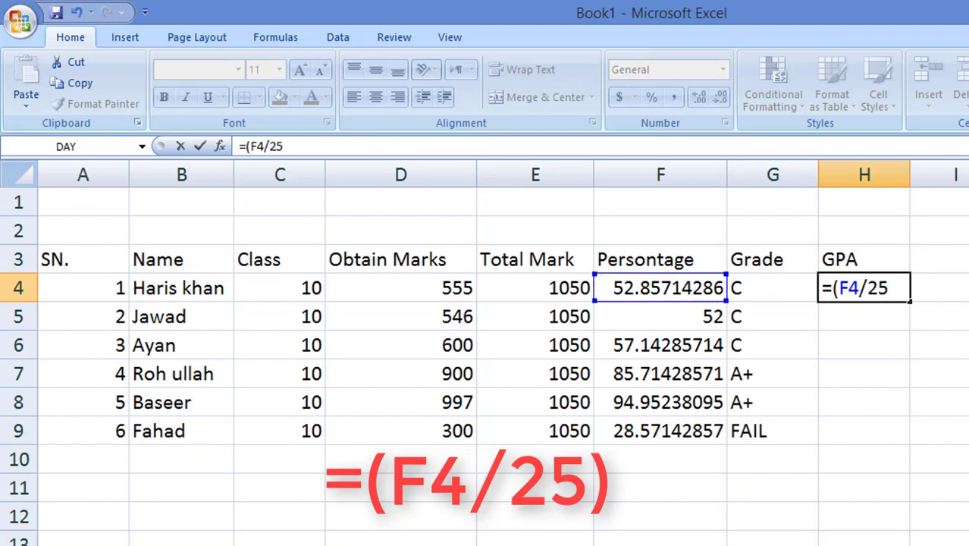
pyautogui.write(')')
pyautogui.press('Return')
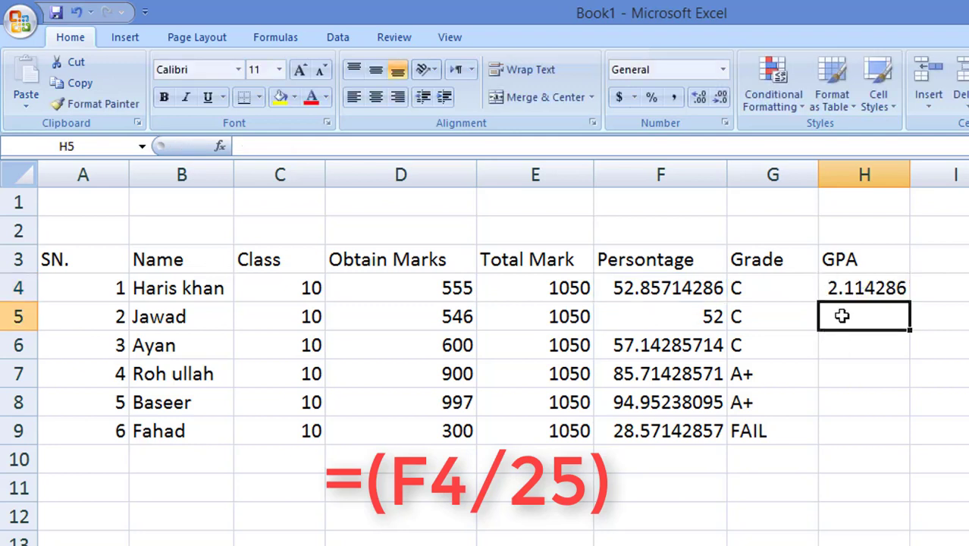
# Step: Copy the GPA formula from H4 down to H9
pyautogui.click(886, 282)
pyautogui.moveTo(911, 302); pyautogui.dragTo(916, 446)
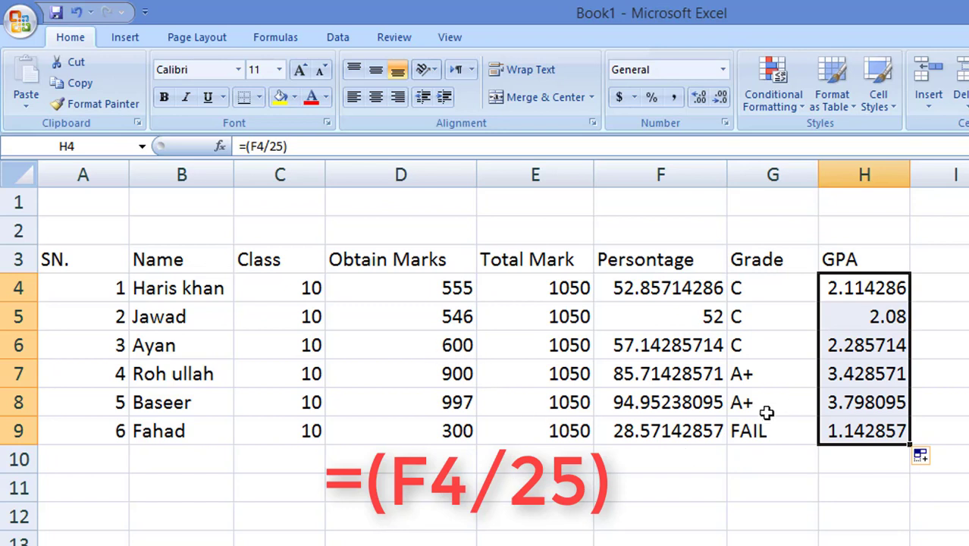
pyautogui.click(615, 543)
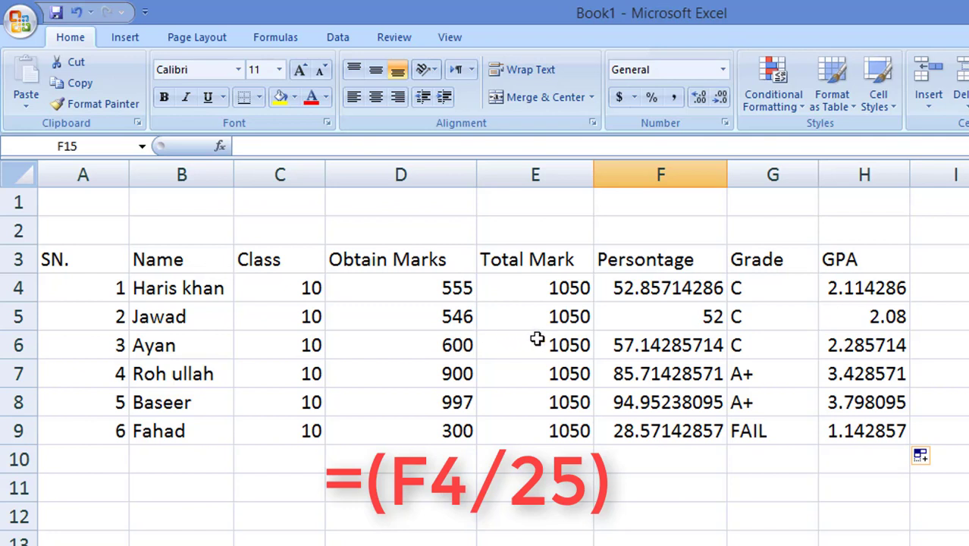
# Step: Change the obtained marks in D6 from 600 to 700
pyautogui.doubleClick(463, 345)
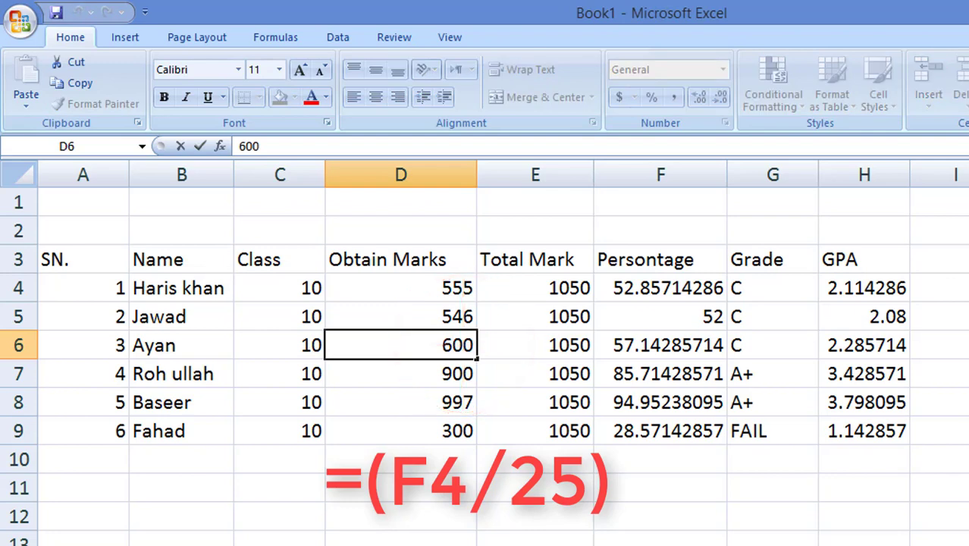
pyautogui.press('BackSpace')
pyautogui.write('7')
pyautogui.press('Return')
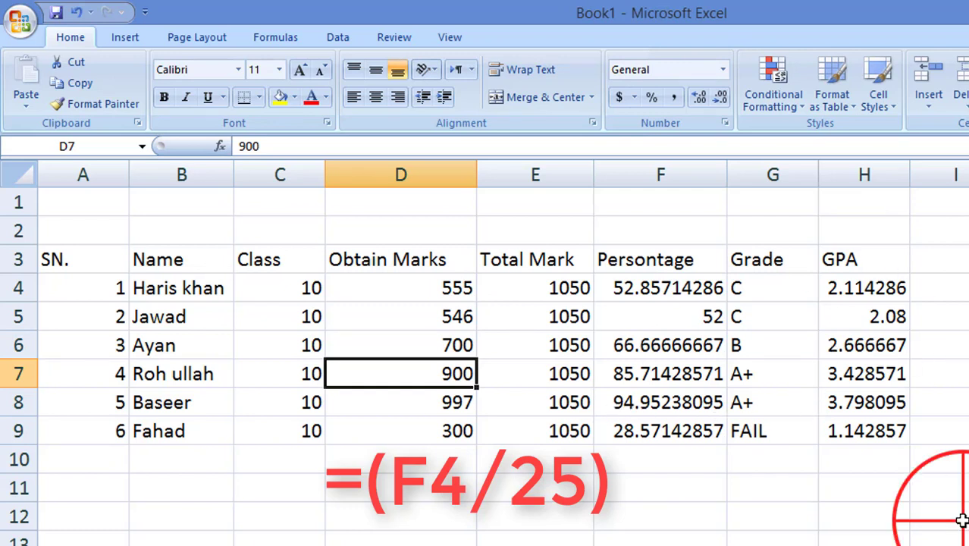
pyautogui.click(960, 519)
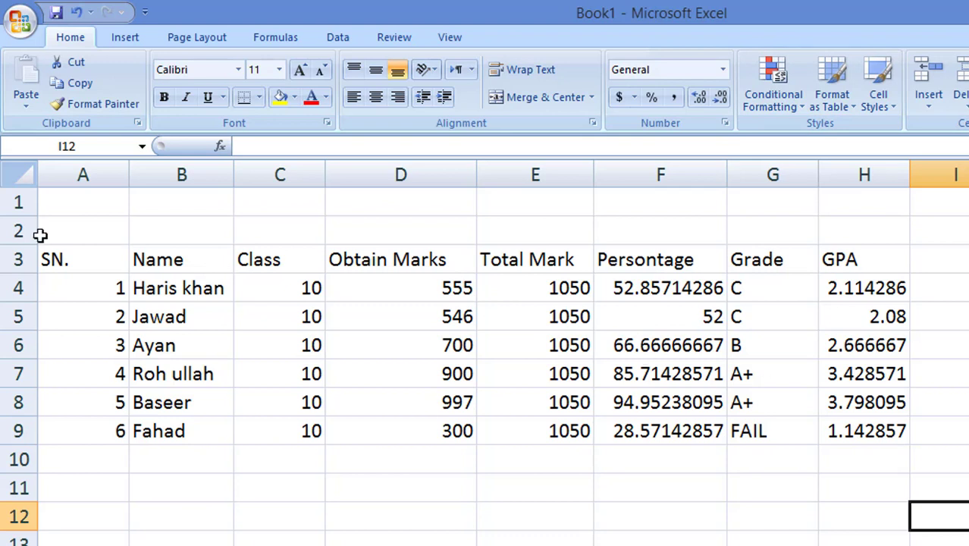
# Step: Apply red Data Bars conditional formatting to the student table A3:H9
pyautogui.moveTo(56, 260); pyautogui.dragTo(840, 431)
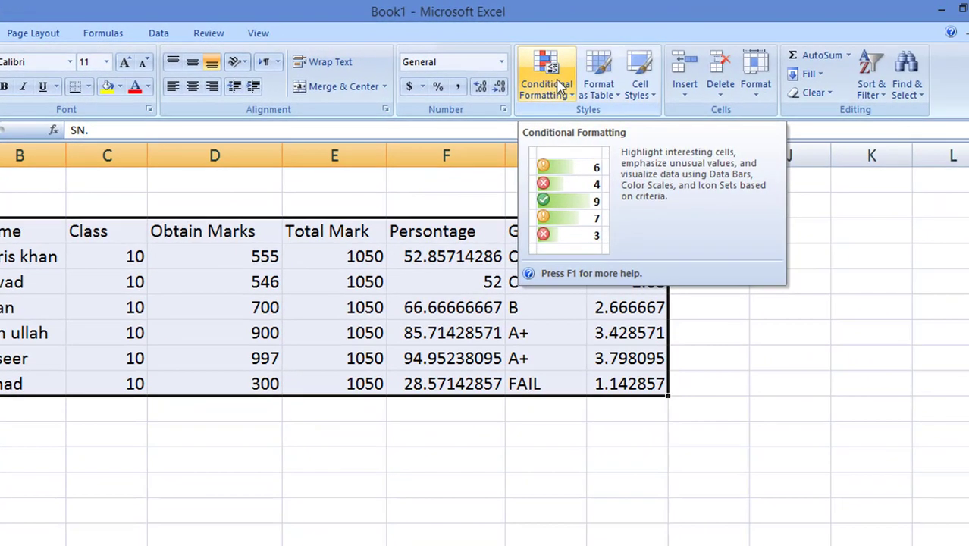
pyautogui.click(561, 83)
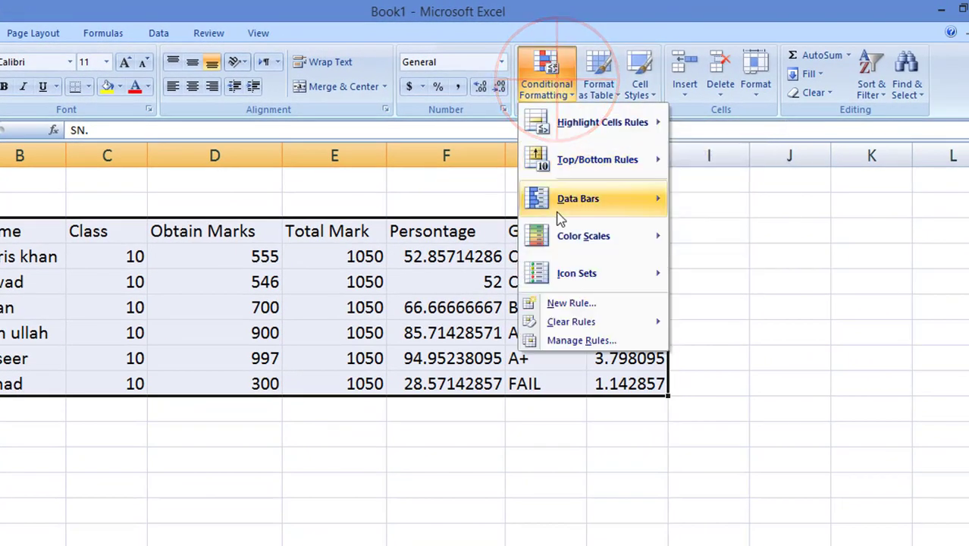
pyautogui.moveTo(562, 215)
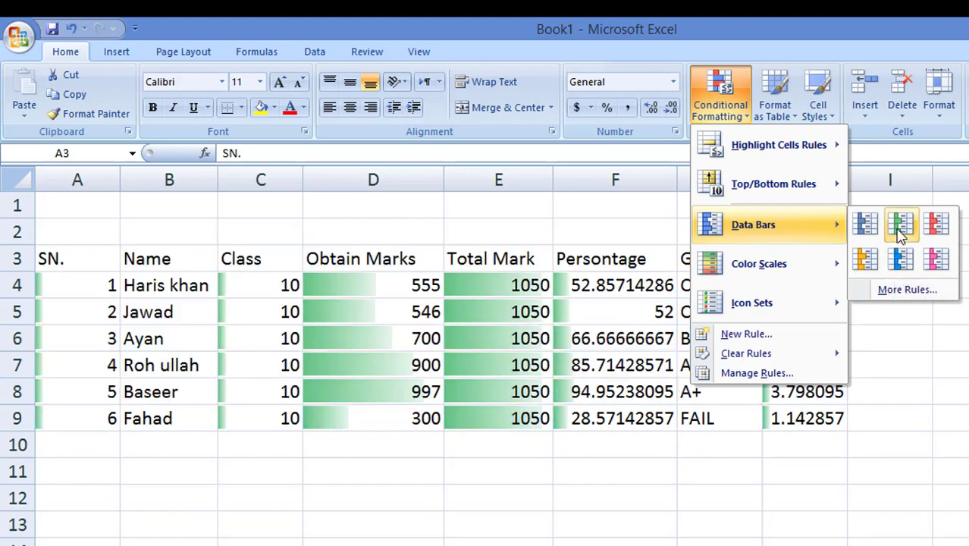
pyautogui.click(935, 224)
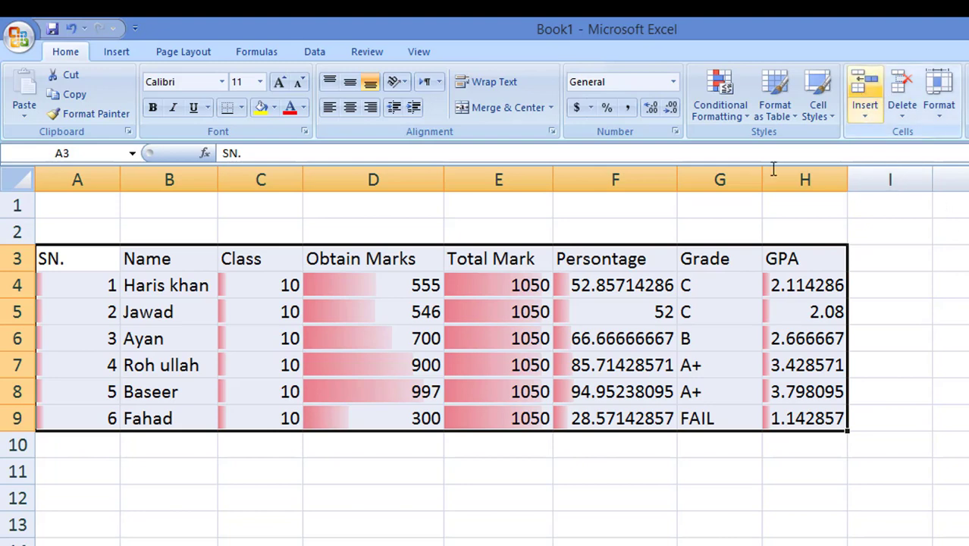
# Step: Format A3:H9 as a table with a green style and a header row
pyautogui.click(774, 95)
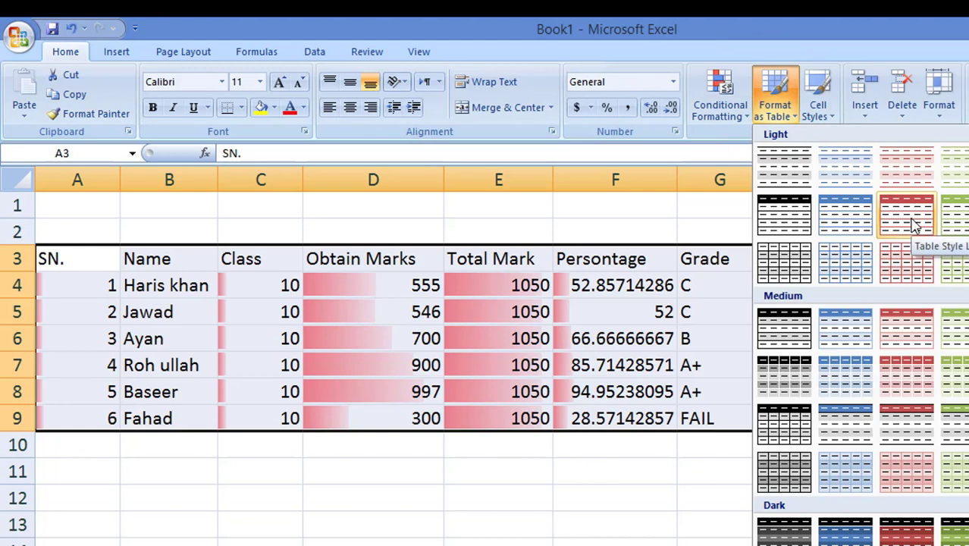
pyautogui.click(963, 222)
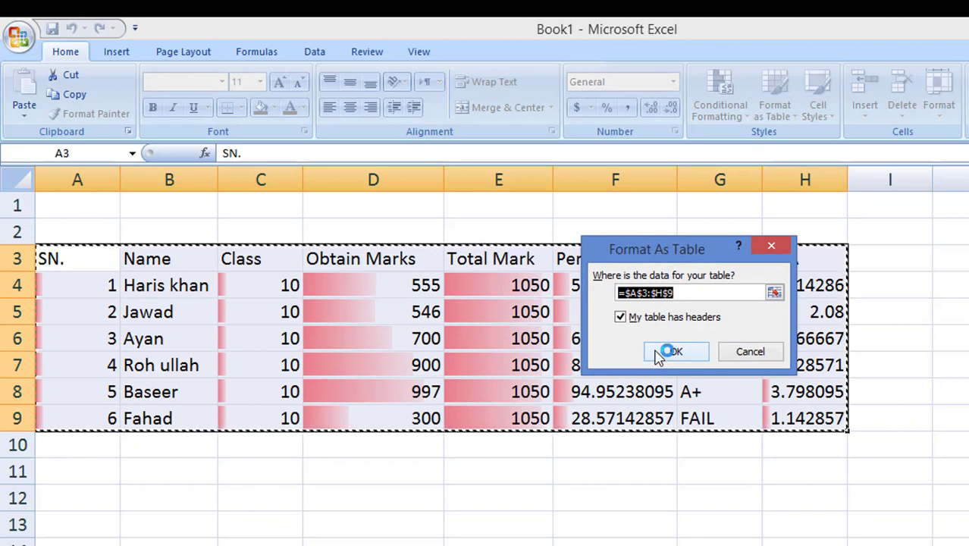
pyautogui.moveTo(696, 252); pyautogui.dragTo(968, 204)
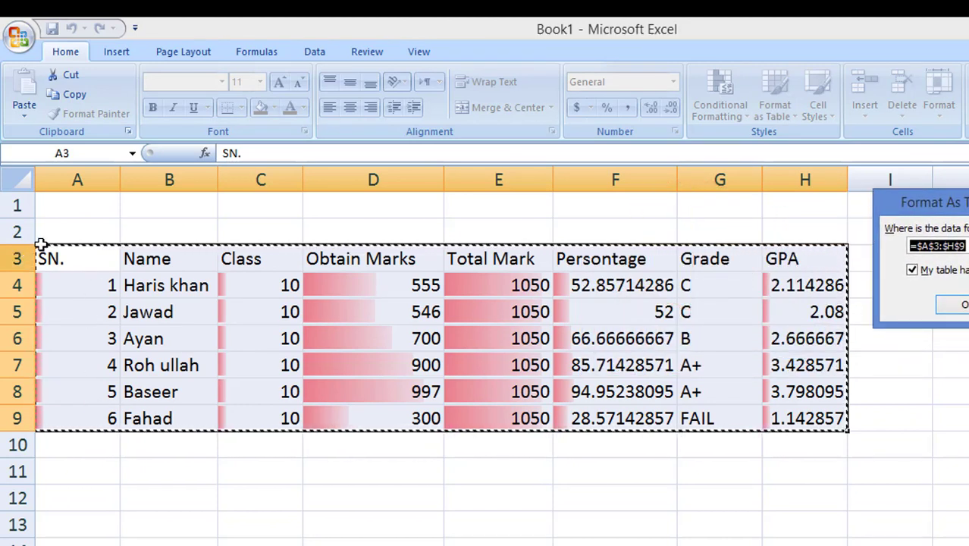
pyautogui.moveTo(35, 246); pyautogui.dragTo(787, 410)
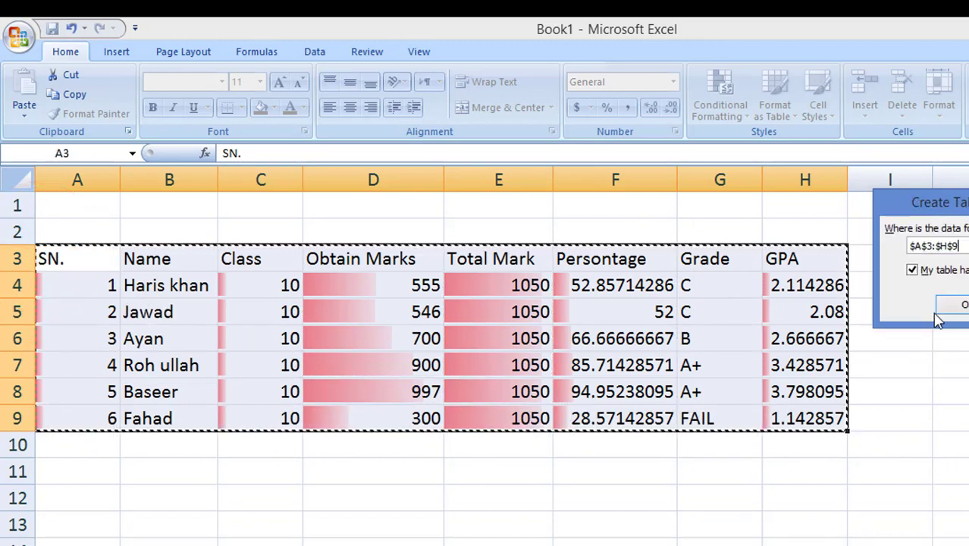
pyautogui.click(962, 304)
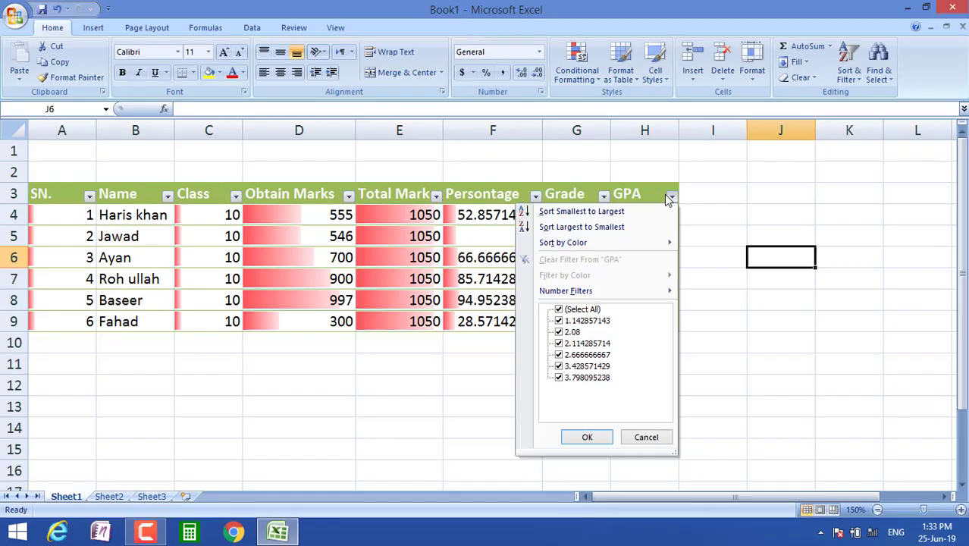
# Step: Turn off the filter arrows in the table's header row
pyautogui.click(815, 258)
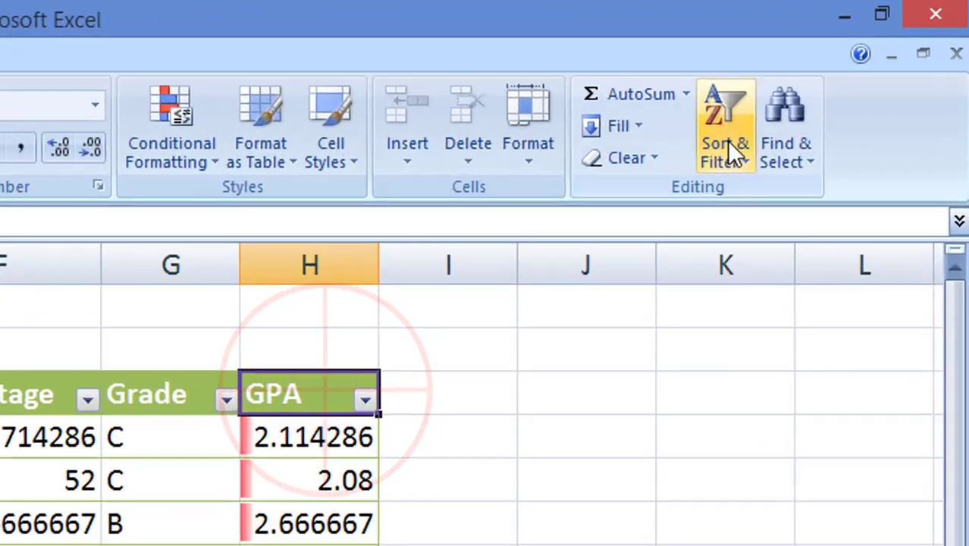
pyautogui.click(842, 75)
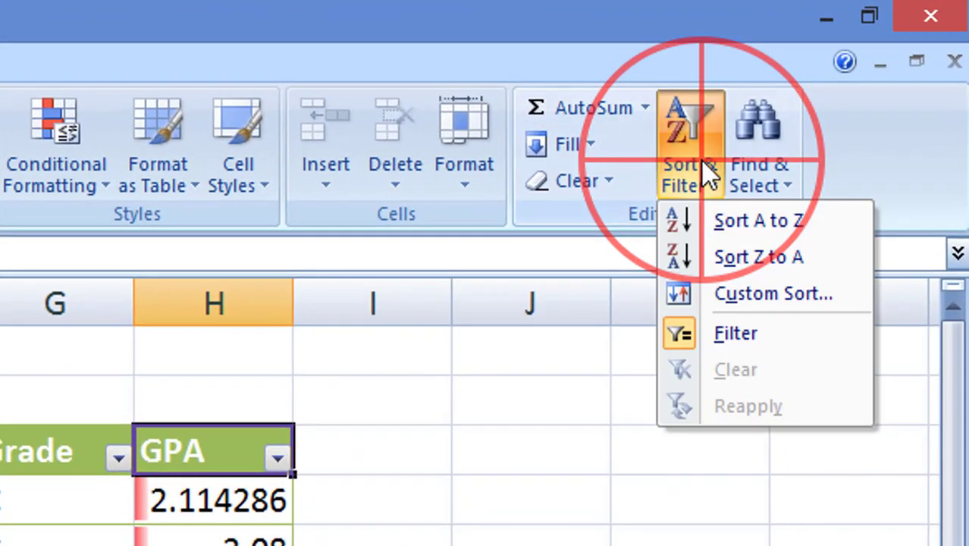
pyautogui.click(763, 334)
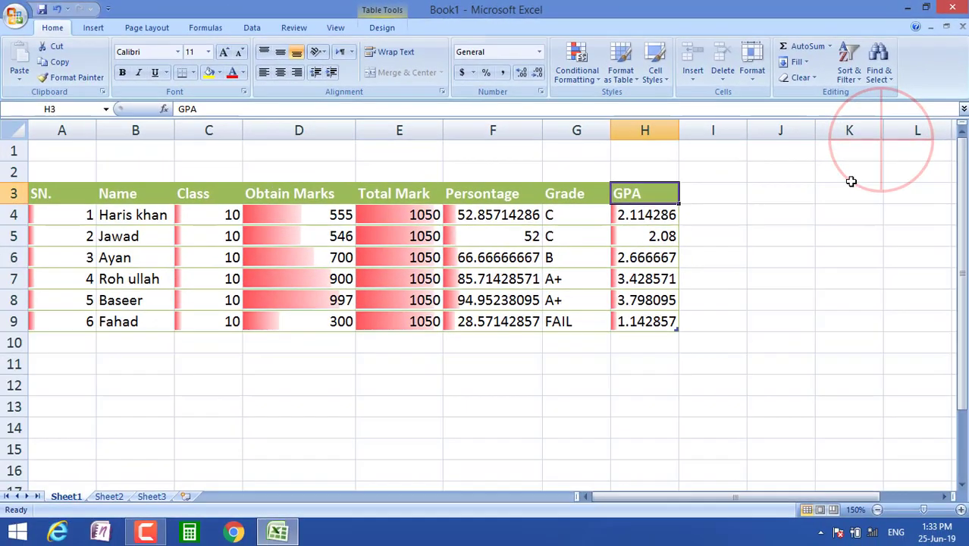
pyautogui.click(849, 182)
pyautogui.click(826, 304)
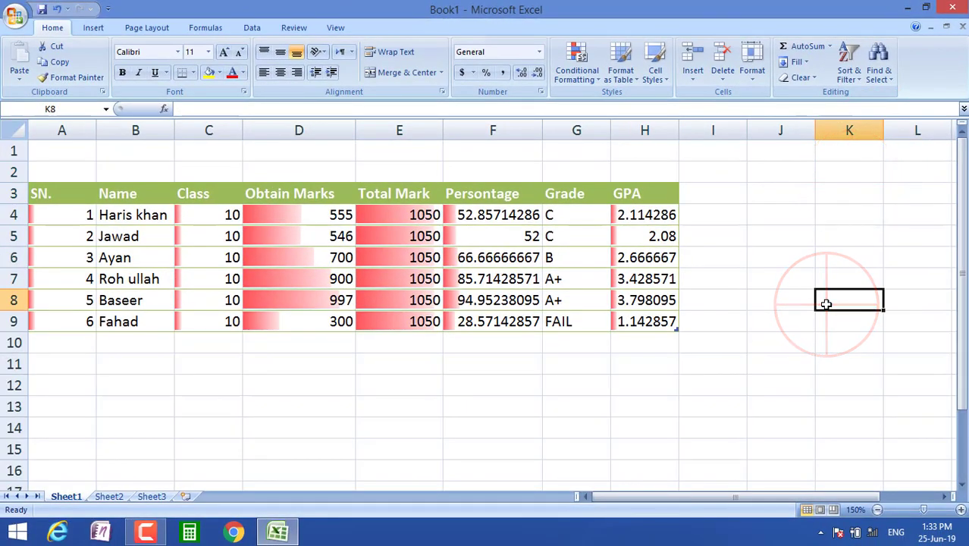
# Step: Centre all contents of the table A3:H9
pyautogui.click(962, 511)
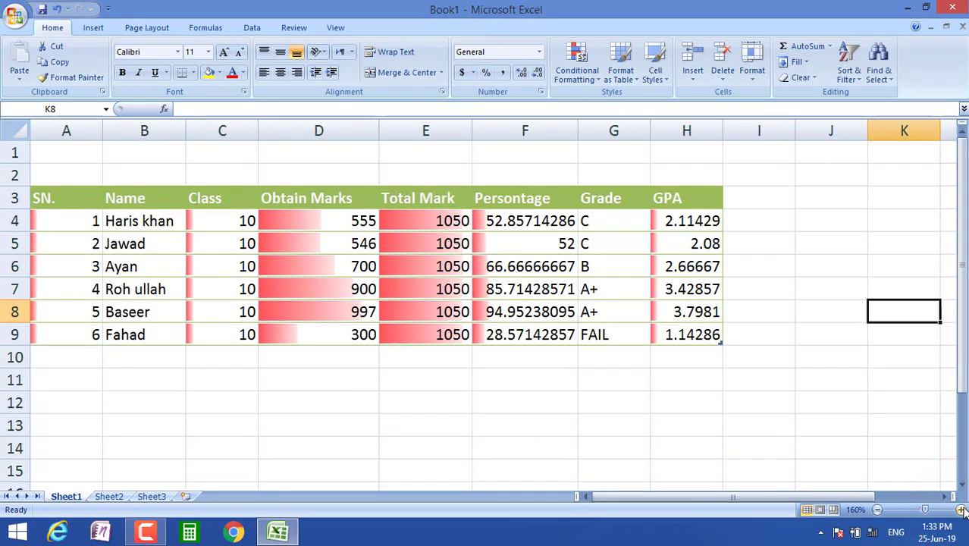
pyautogui.moveTo(822, 498); pyautogui.dragTo(722, 502)
pyautogui.moveTo(35, 198); pyautogui.dragTo(403, 336)
pyautogui.click(280, 72)
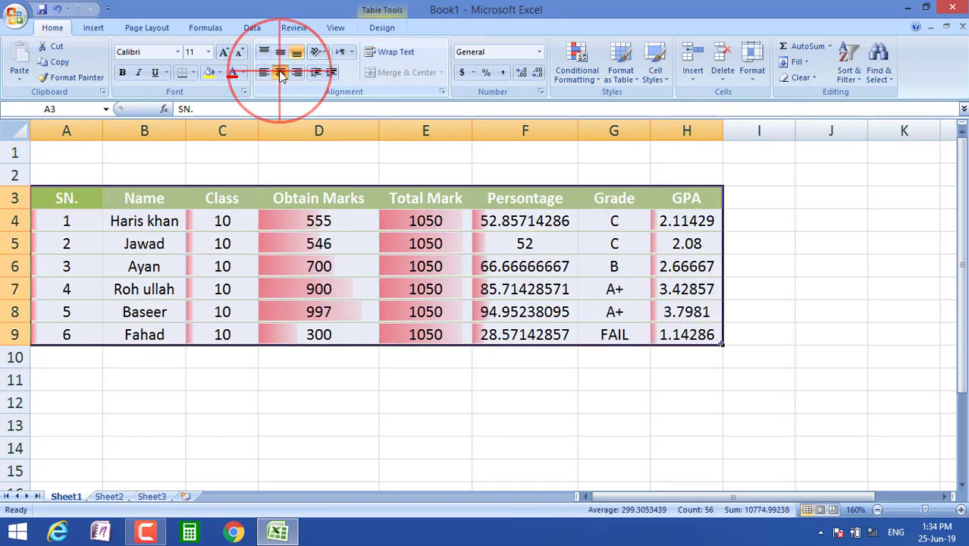
pyautogui.click(886, 315)
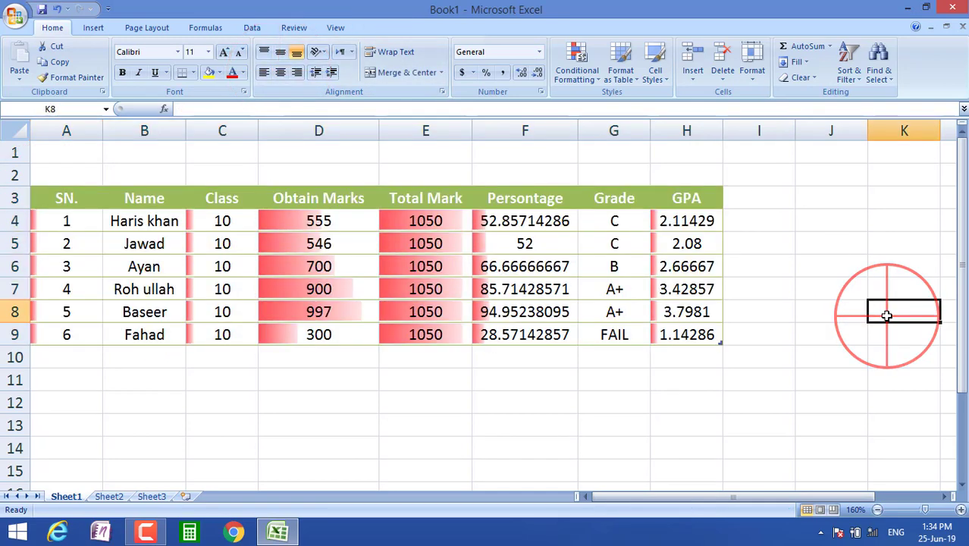
# Step: Zoom the sheet view in to 210%
pyautogui.click(961, 509)
pyautogui.click(962, 510)
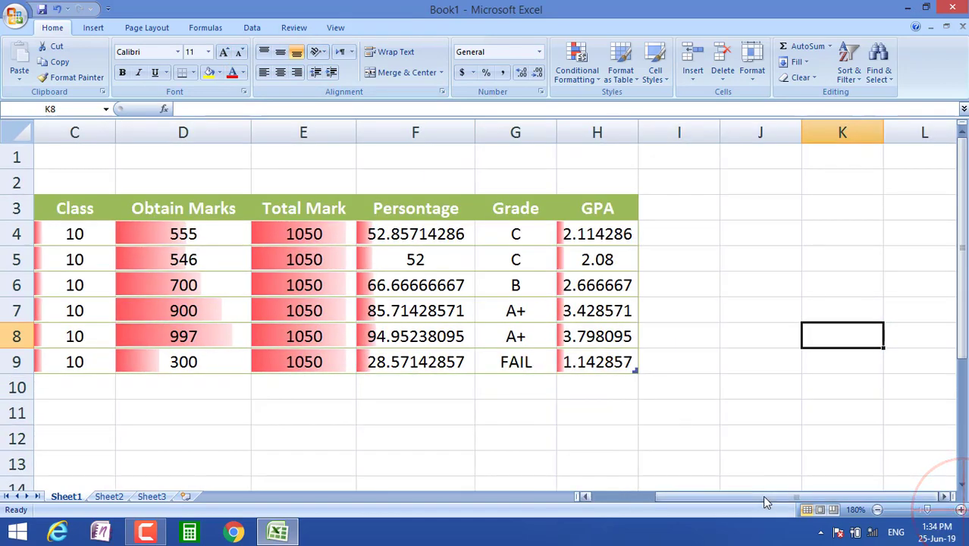
pyautogui.moveTo(762, 501); pyautogui.dragTo(690, 500)
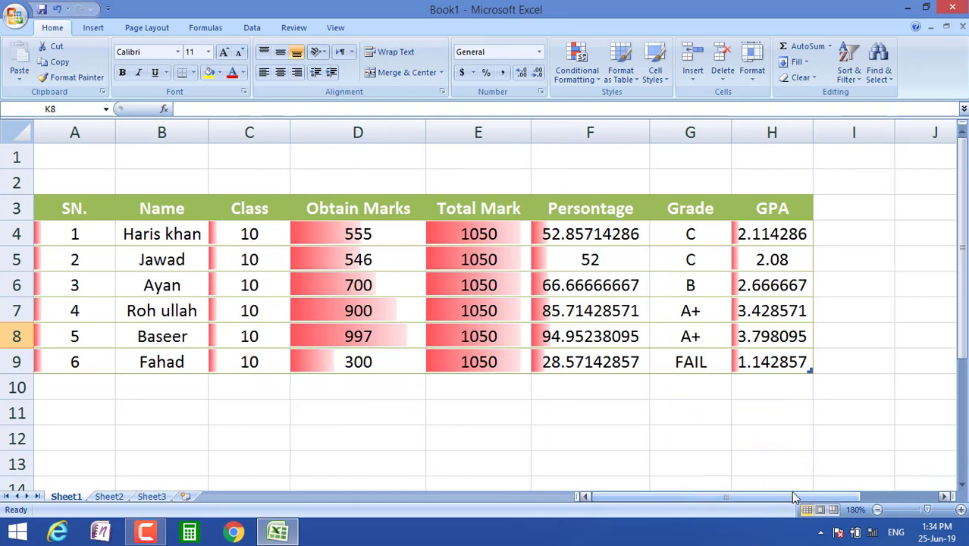
pyautogui.click(961, 510)
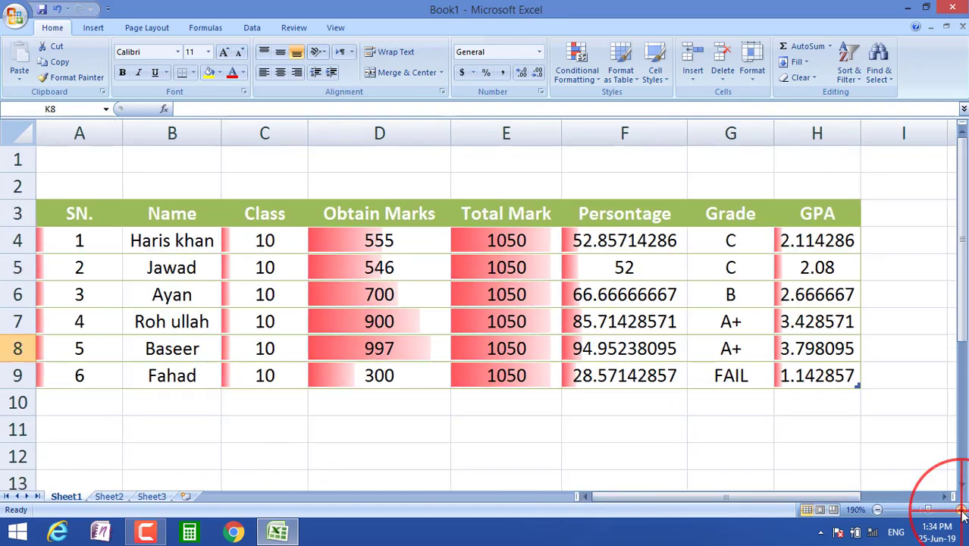
pyautogui.click(961, 509)
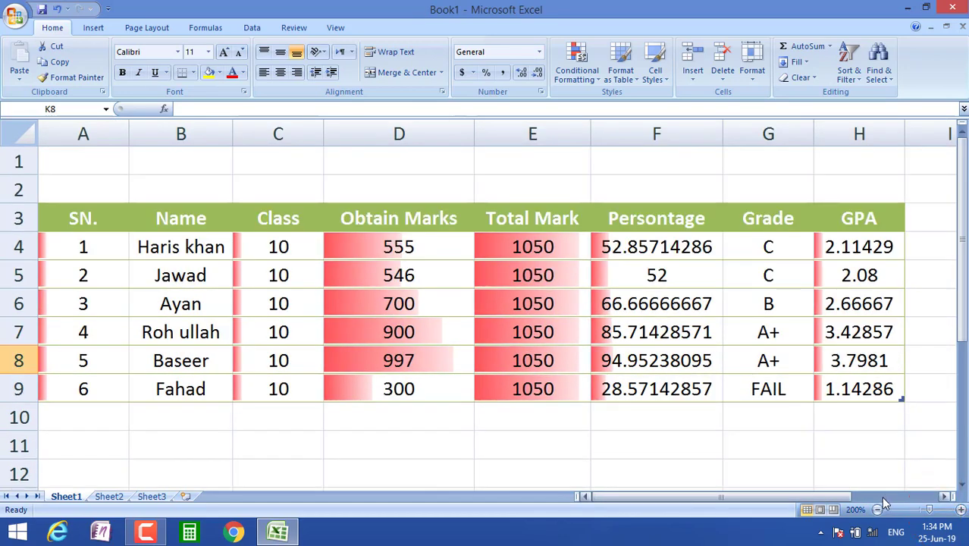
pyautogui.moveTo(796, 502); pyautogui.dragTo(750, 500)
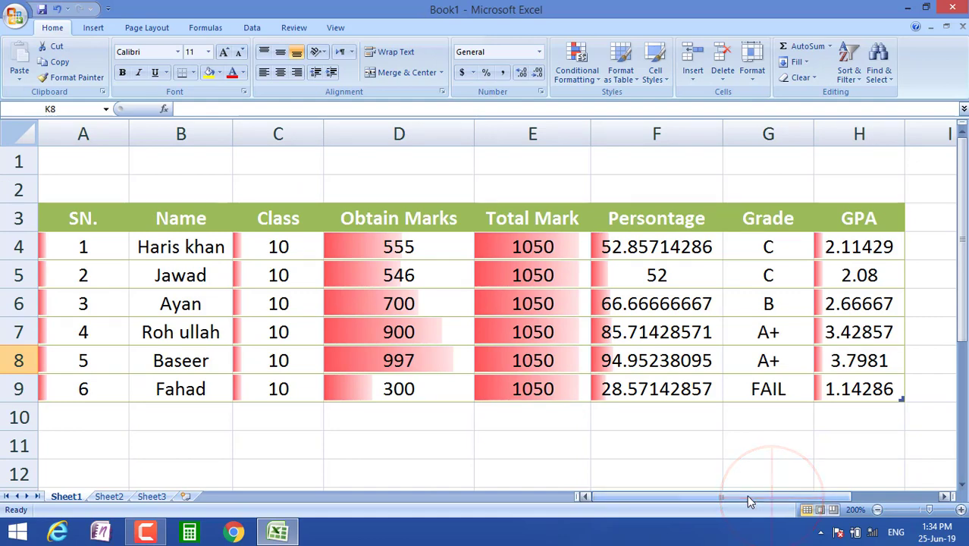
pyautogui.click(962, 511)
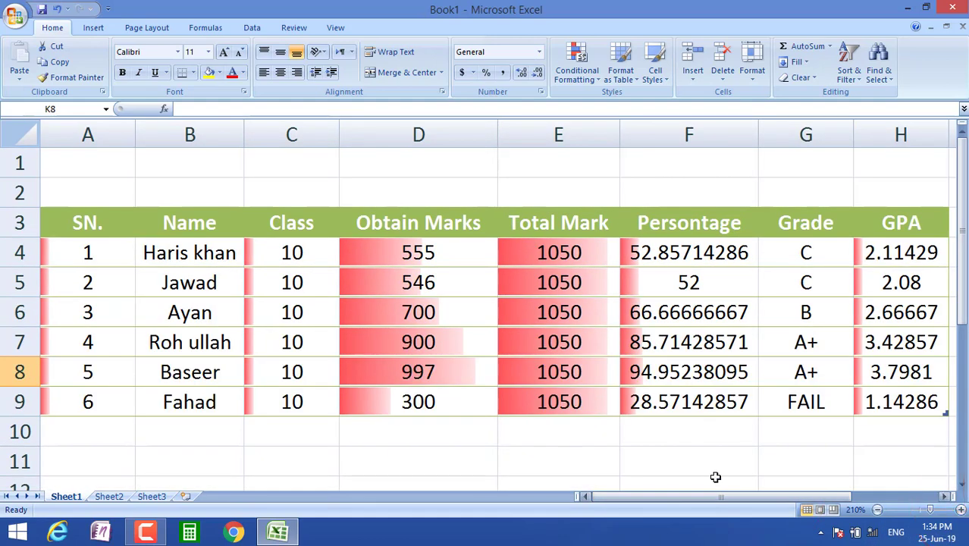